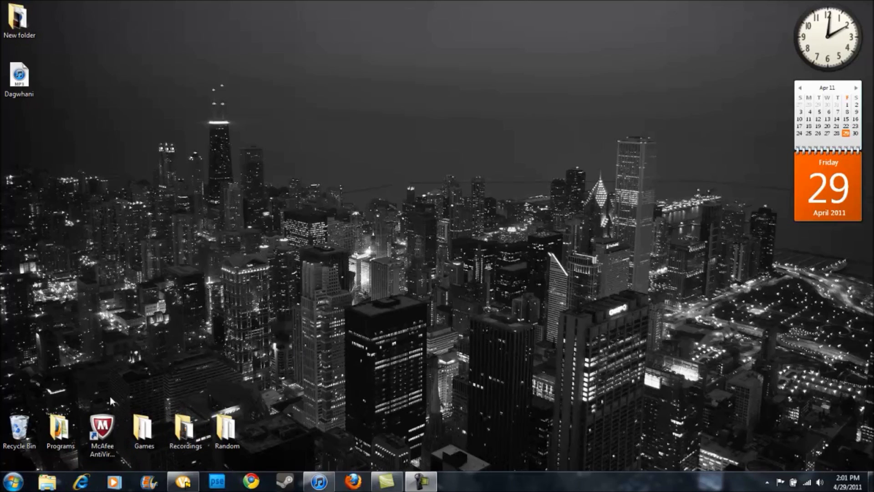
Search Bing for 'virtual dj' in Chrome and open the official VirtualDJ software site
double_click(60, 437)
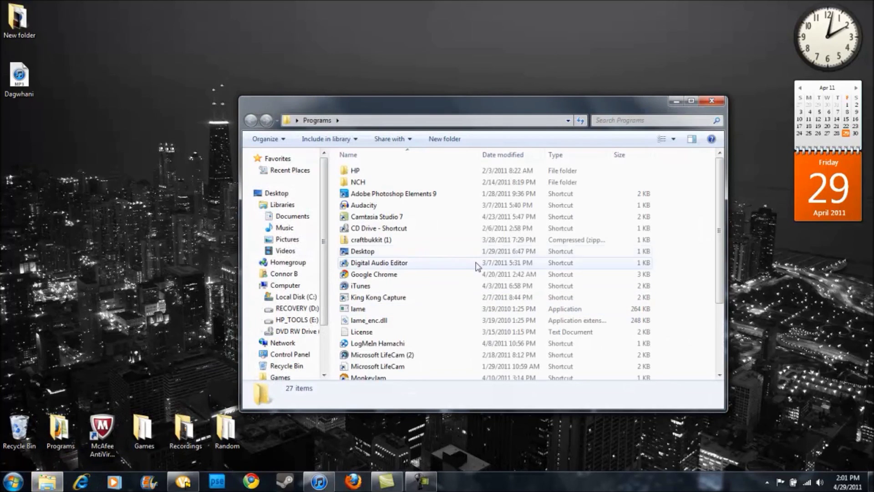
click(713, 101)
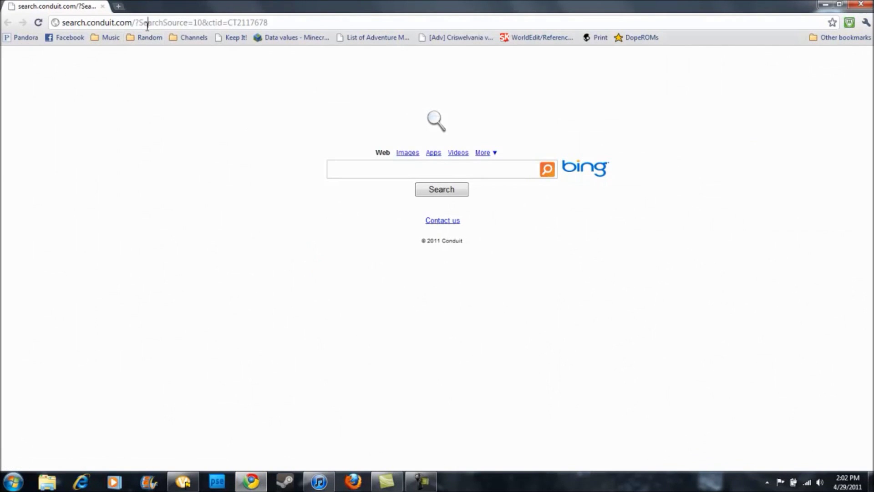
click(146, 25)
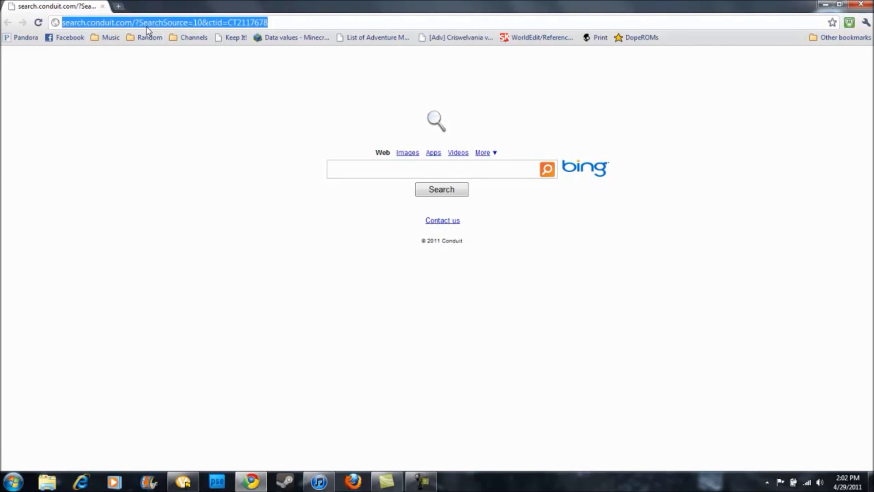
text(Virtusl)
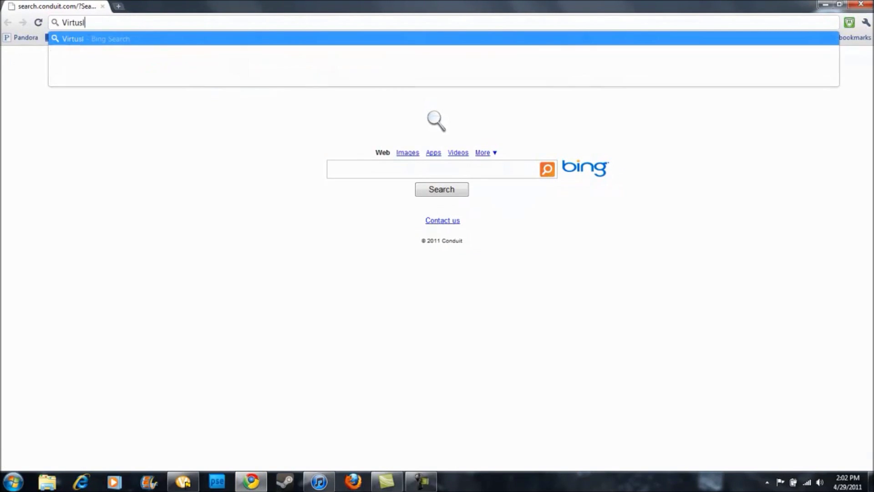
key(BackSpace)
key(BackSpace)
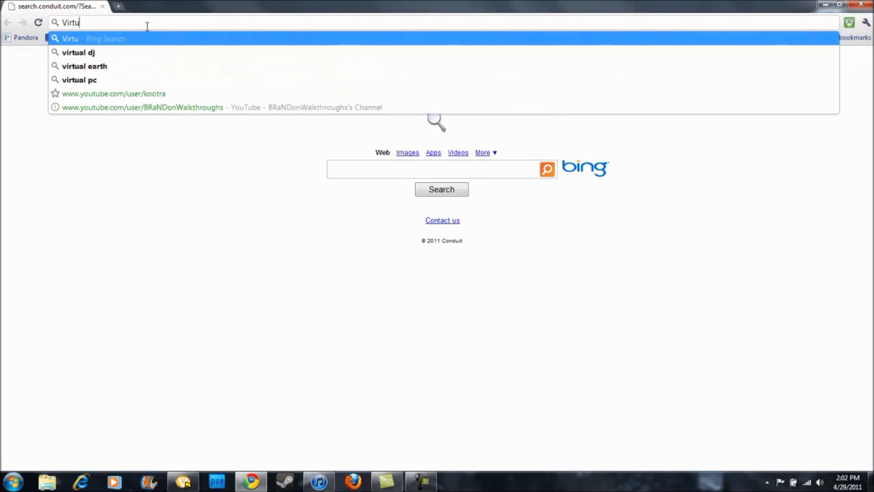
click(125, 52)
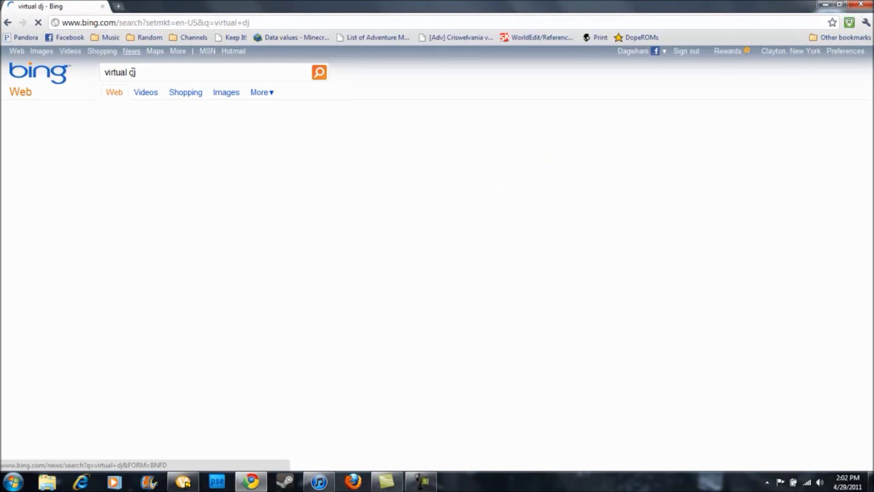
click(162, 232)
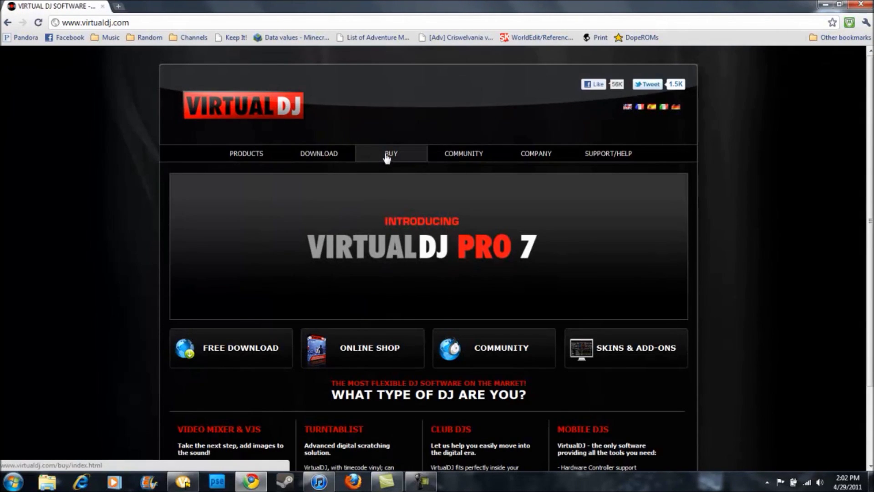
Look over the VirtualDJ Purchase page, then reach the VirtualDJ Home FREE v7.0.3 download links
click(387, 155)
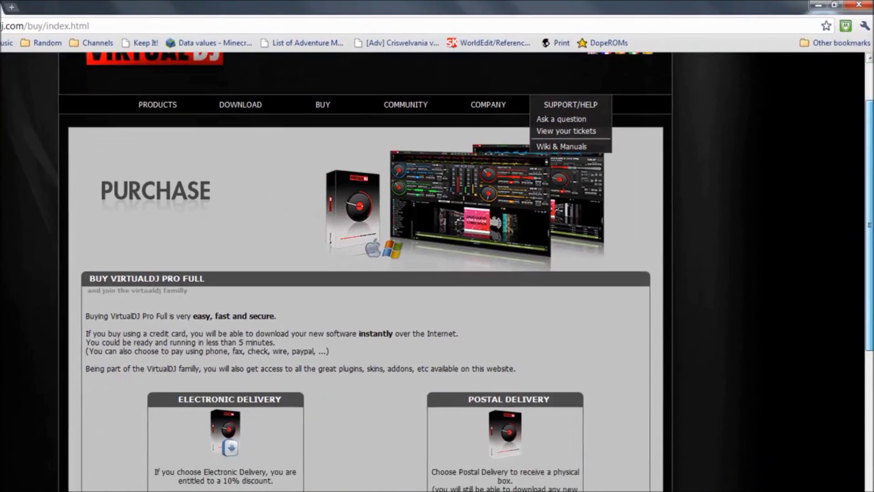
scroll(578, 151, down, 3)
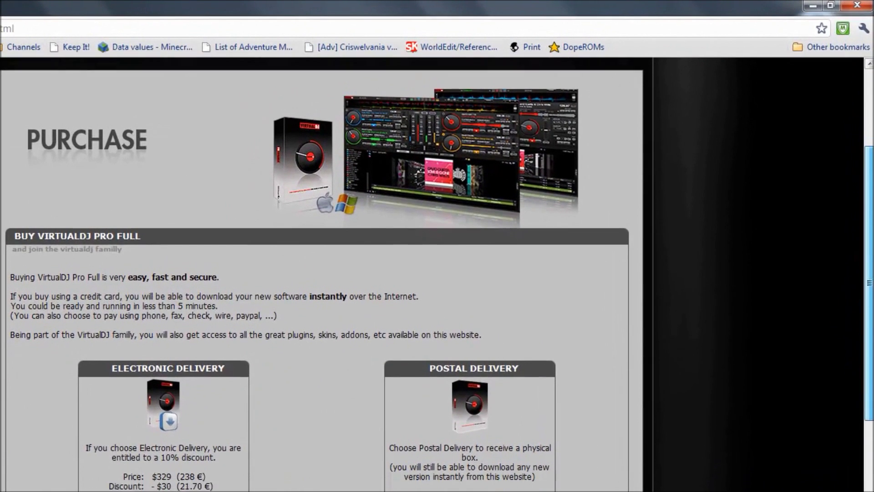
scroll(870, 218, down, 2)
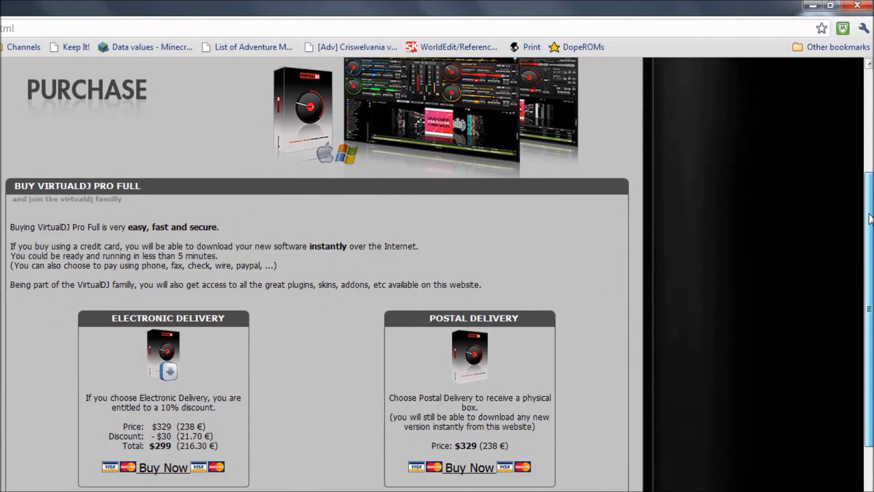
drag(869, 219, 850, 87)
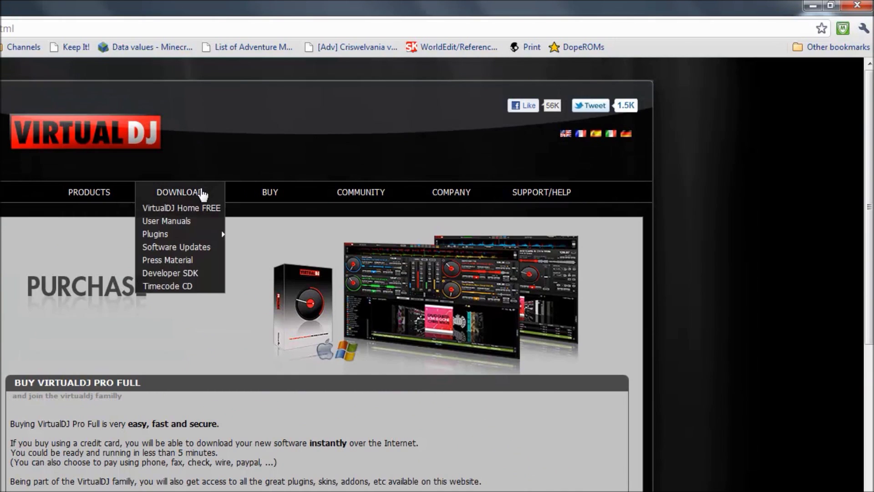
click(201, 192)
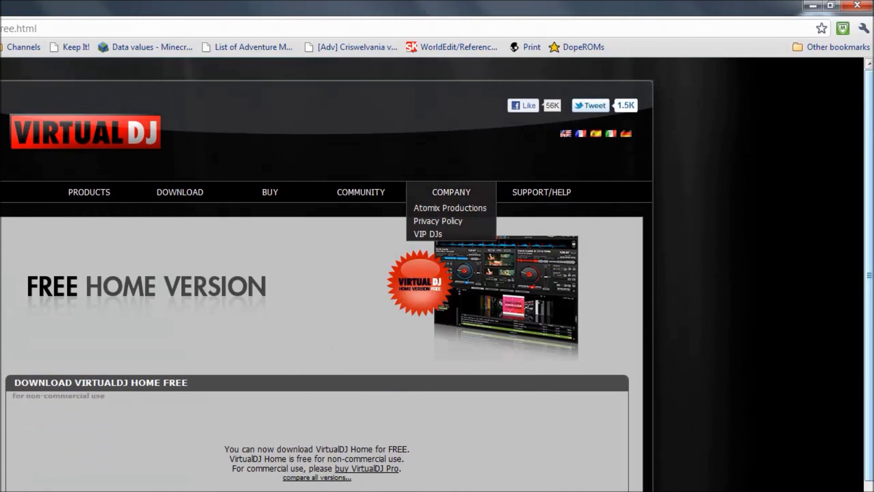
drag(869, 164, 869, 260)
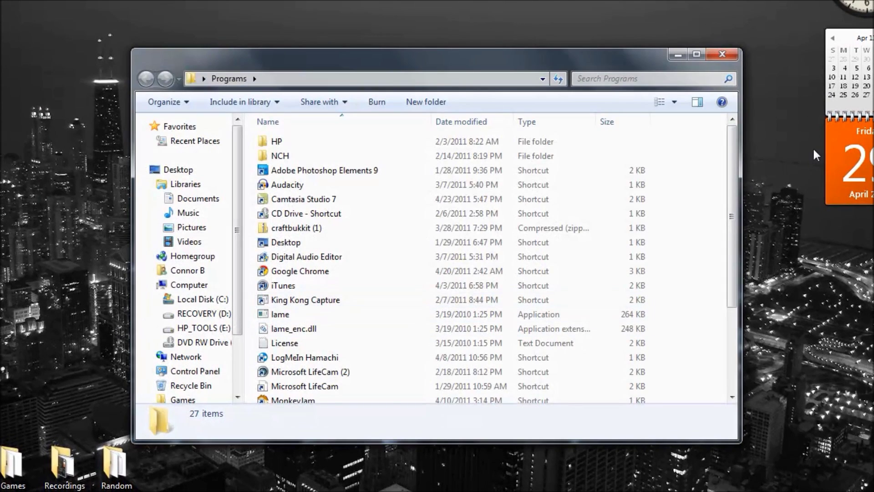
Start the Virtual DJ Home shortcut in the Programs folder and close the folder window
scroll(726, 182, down, 3)
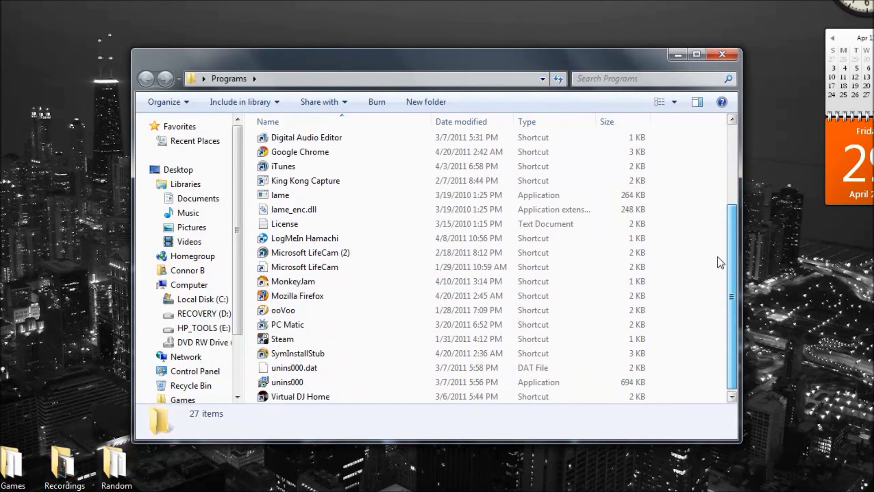
double_click(304, 396)
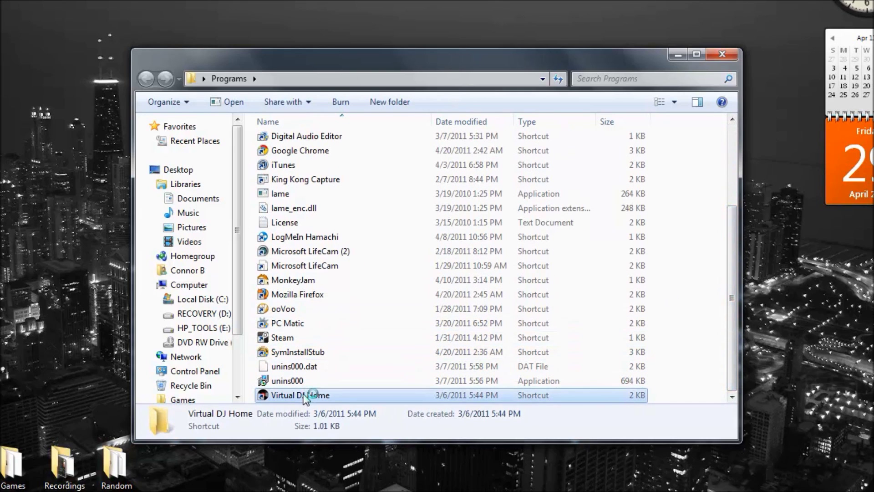
click(721, 55)
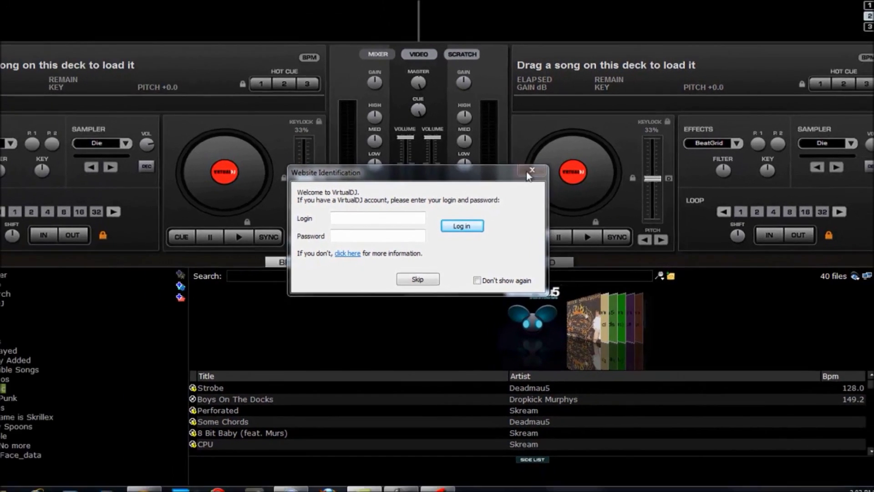
Dismiss the Website Identification prompt and browse to My Music > Rusty Spoons' 12 beat files
click(507, 156)
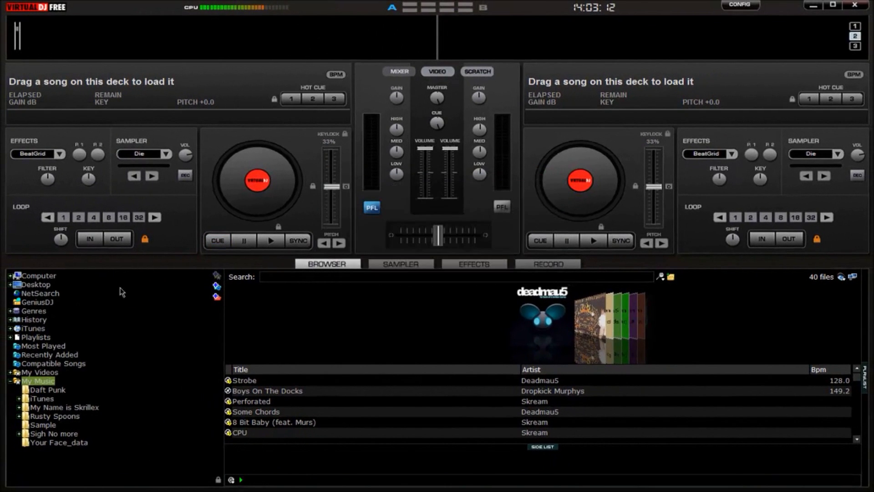
click(41, 285)
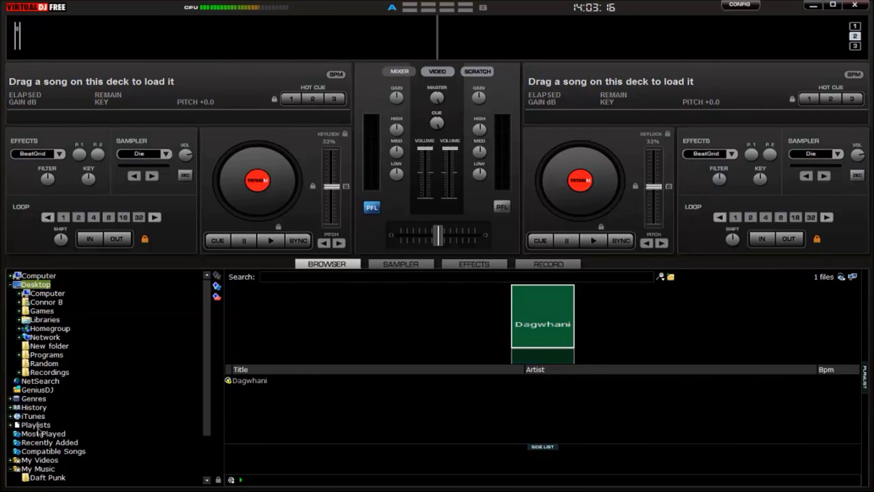
click(49, 469)
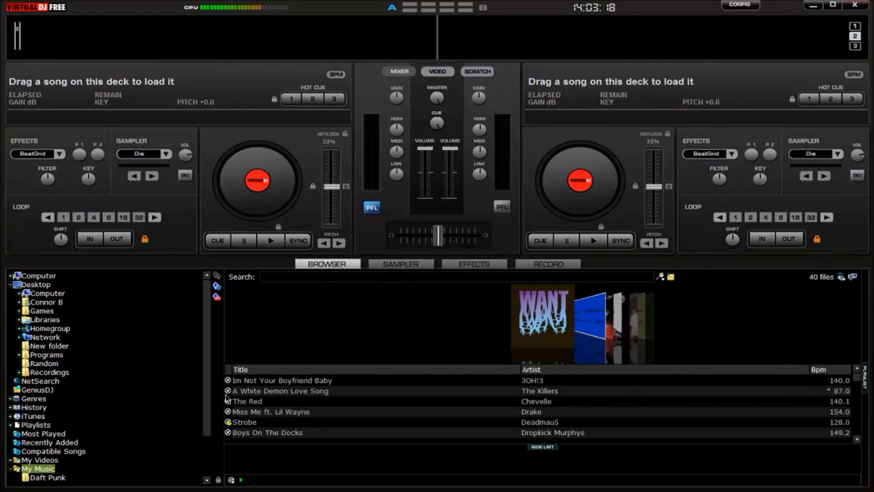
drag(210, 395, 203, 441)
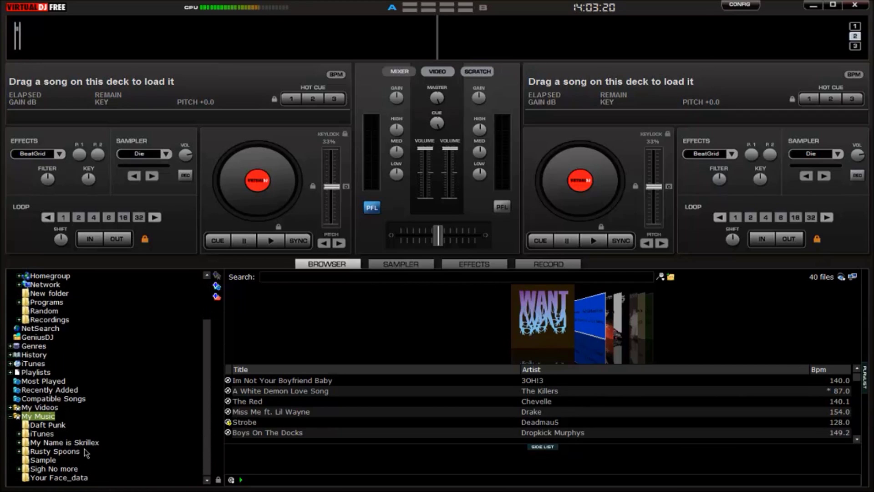
click(54, 452)
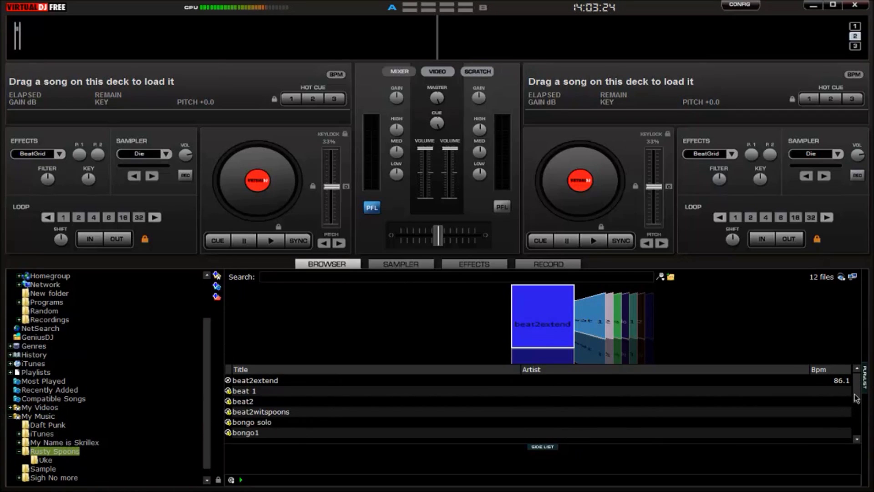
drag(500, 382, 337, 302)
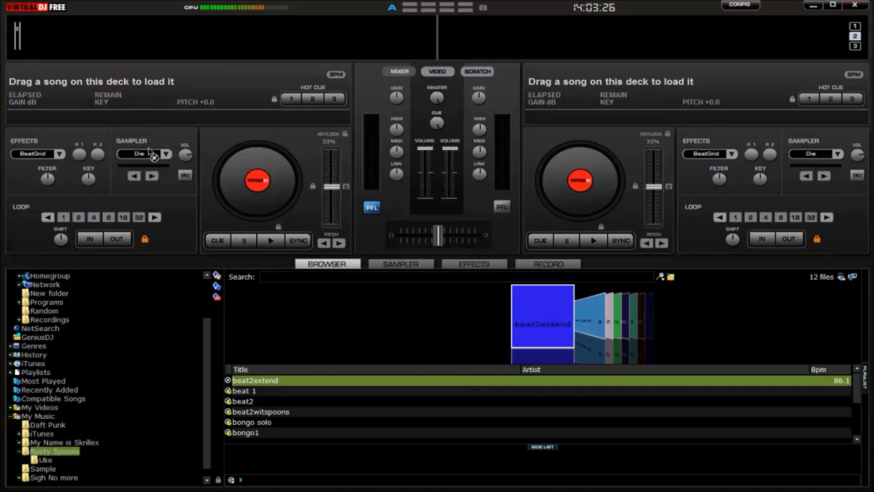
Load beat2extend onto deck 1, play it, then pause it
drag(141, 103, 141, 102)
click(269, 240)
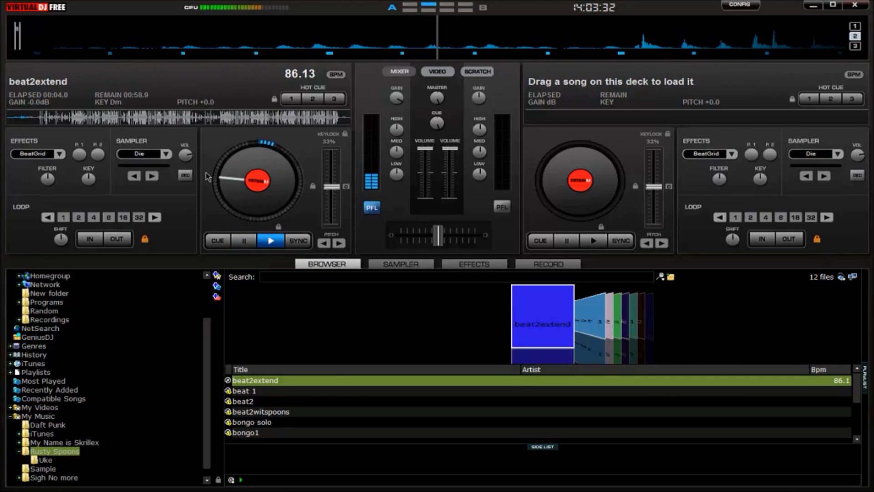
click(245, 245)
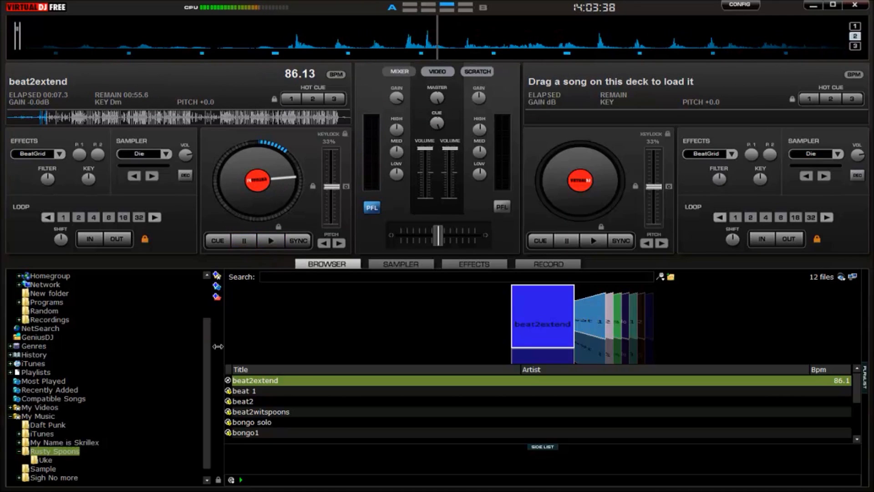
List the Desktop folder, select the Dagwhani track, and restart deck 1 playing
scroll(208, 310, up, 2)
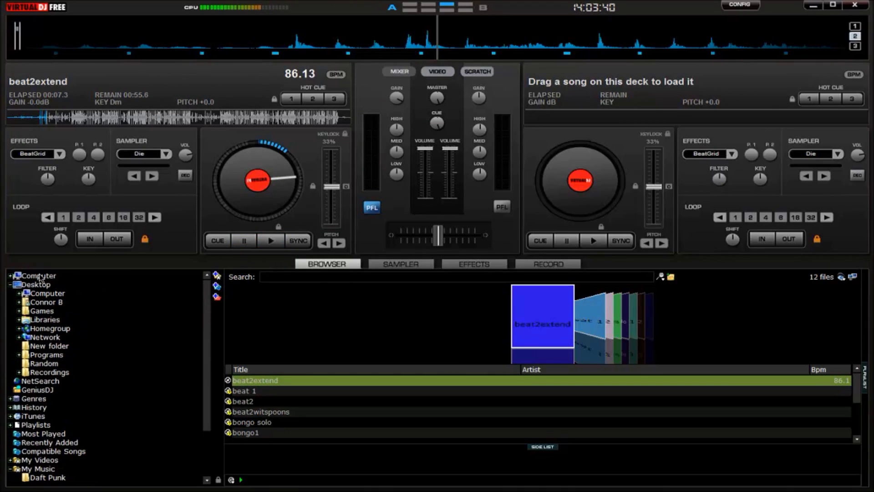
double_click(40, 278)
click(40, 320)
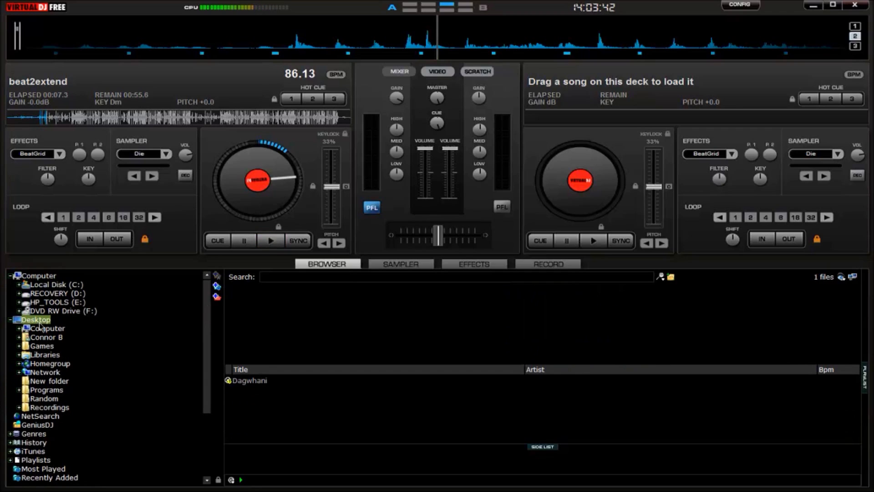
click(261, 382)
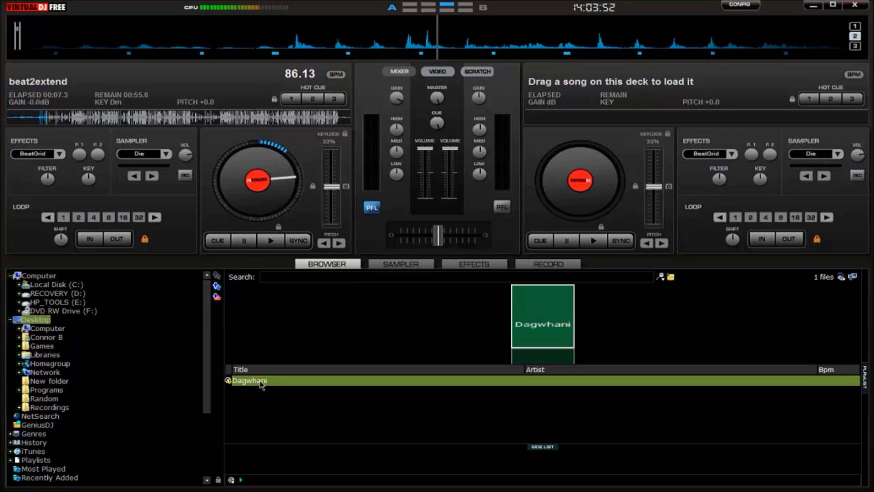
key(space)
Load Dagwhani onto deck 2, play it from further ahead, and pause near 00:29
drag(261, 385, 567, 109)
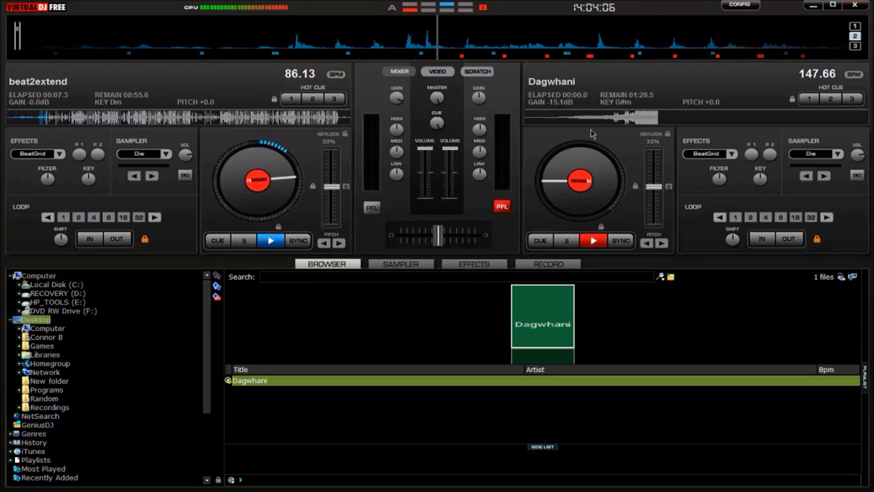
click(589, 121)
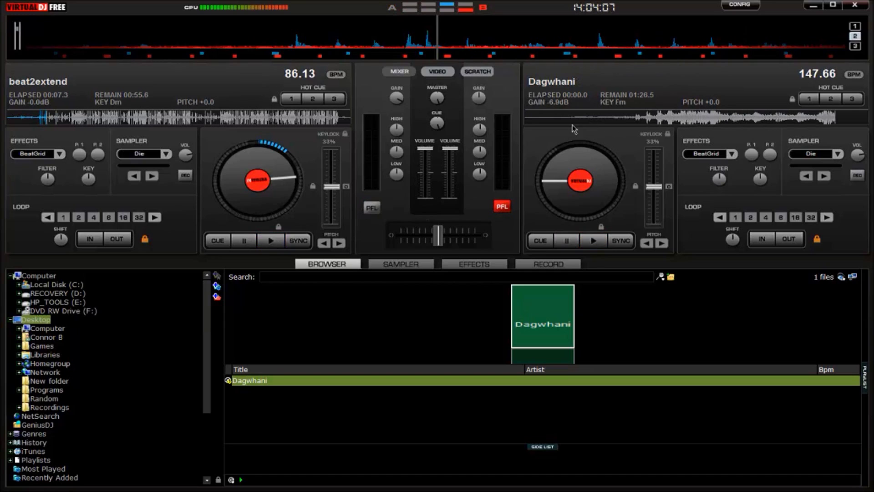
click(590, 240)
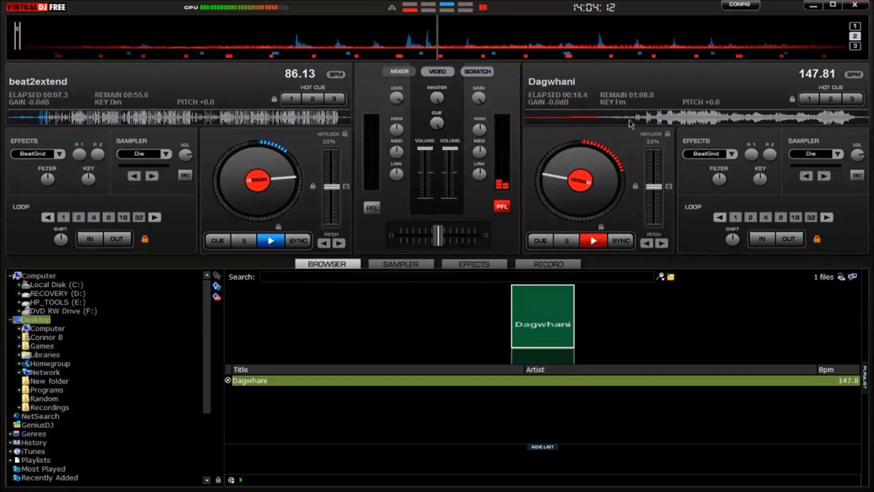
click(632, 120)
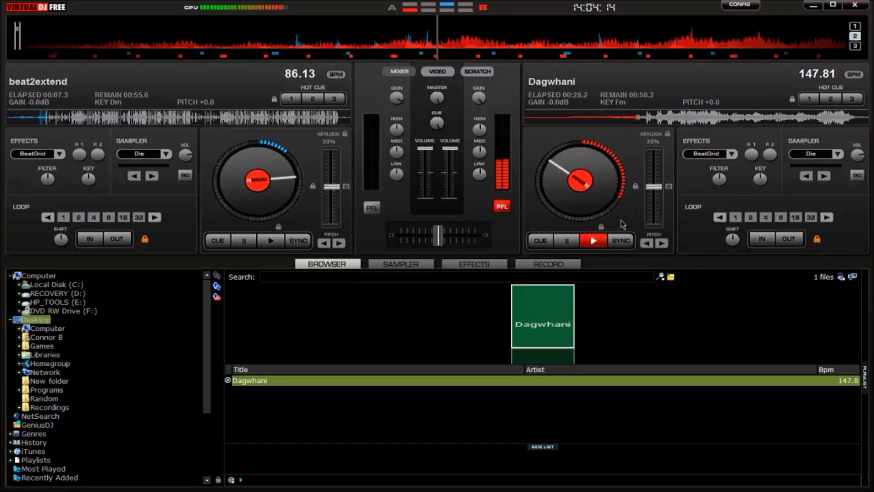
click(573, 241)
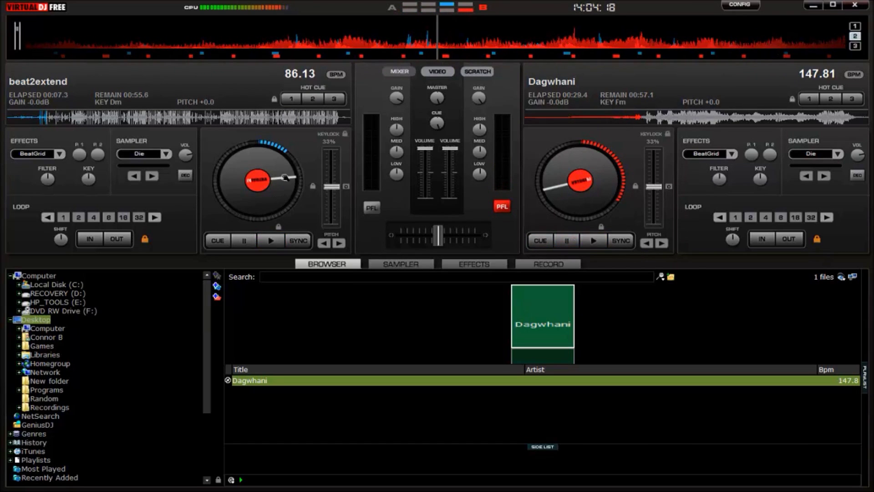
Scratch the beat2extend and Dagwhani records, then show deck 2's effects list
mouse_move(284, 182)
mouse_down()
mouse_move(286, 165)
mouse_move(288, 188)
mouse_up()
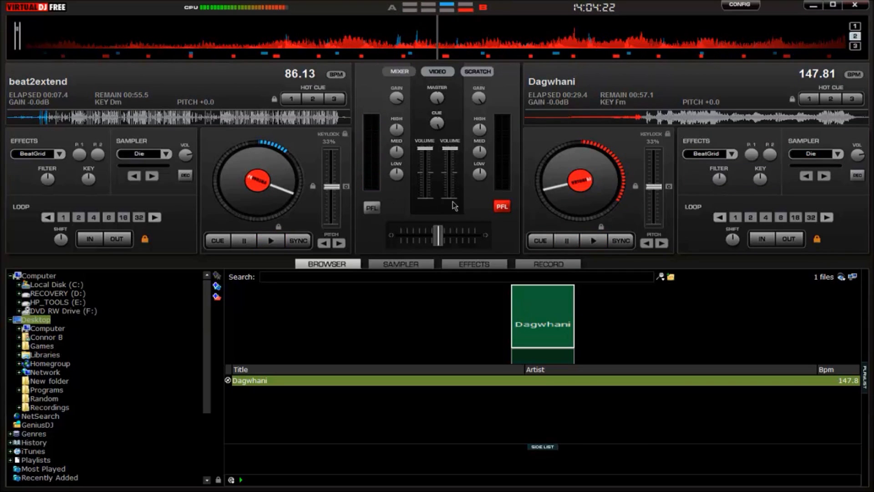
mouse_move(559, 186)
mouse_down()
mouse_move(566, 195)
mouse_move(559, 180)
mouse_up()
click(728, 156)
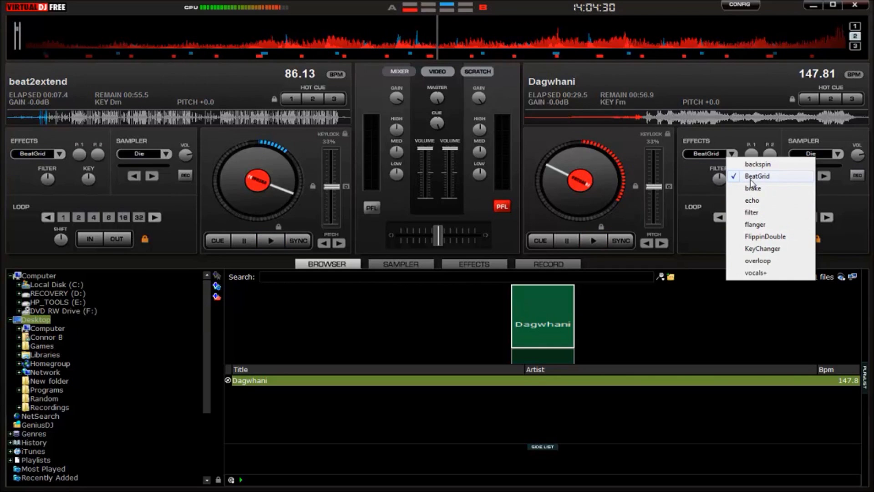
Keep BeatGrid as deck 2's effect, play Dagwhani, and switch BeatGrid on then off
click(750, 178)
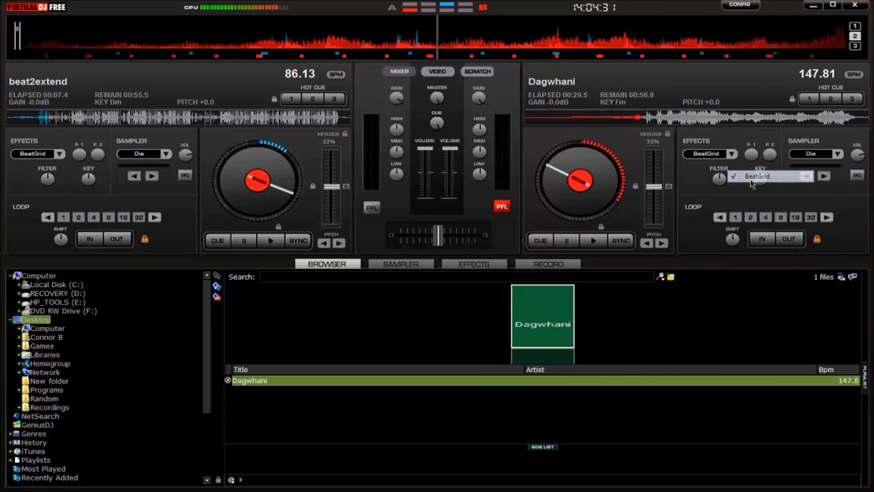
click(593, 241)
click(702, 156)
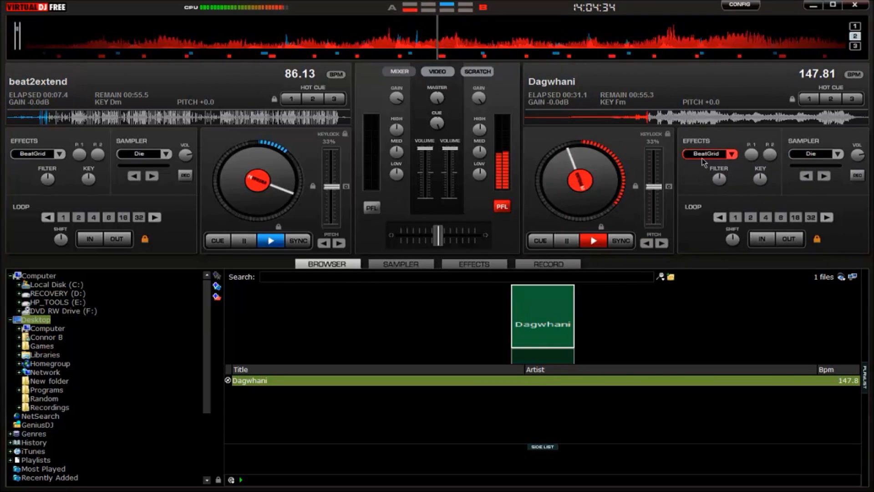
click(702, 158)
Stop Dagwhani at 00:33.2 and browse the sampler list, leaving it on Die
click(568, 242)
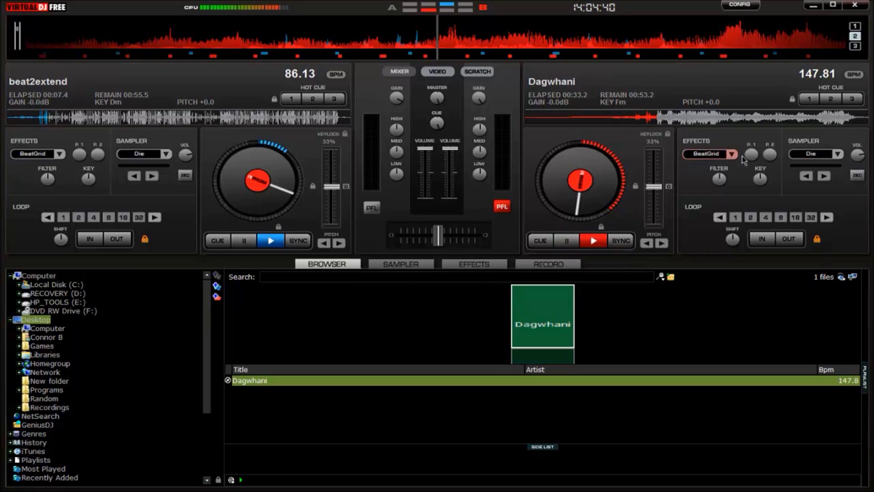
click(839, 153)
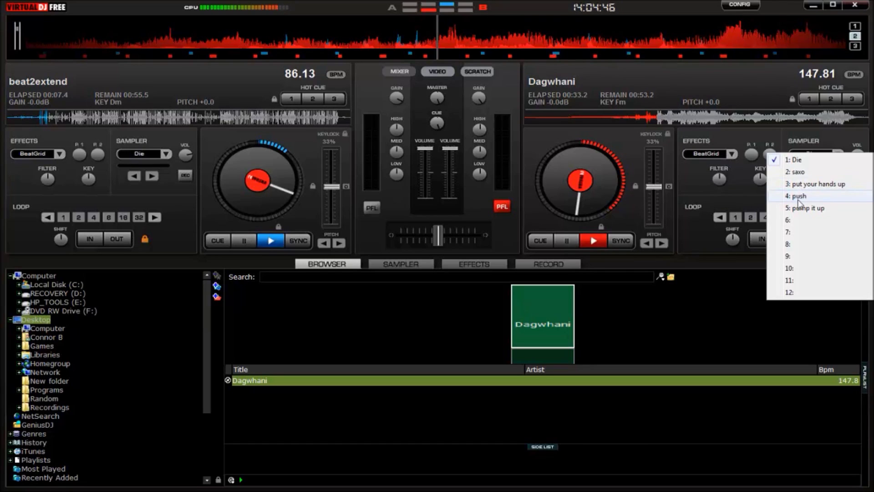
click(692, 192)
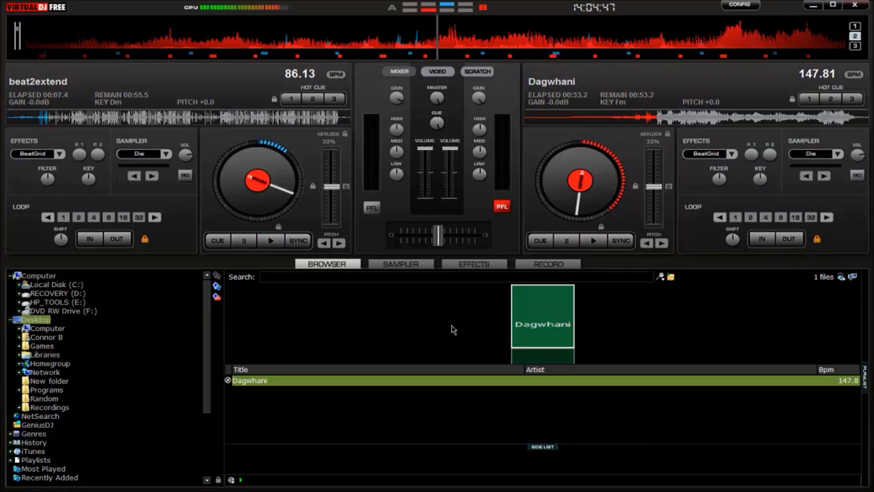
Show the sound effects panel and view the brake, then BeatGrid, effect details
click(432, 266)
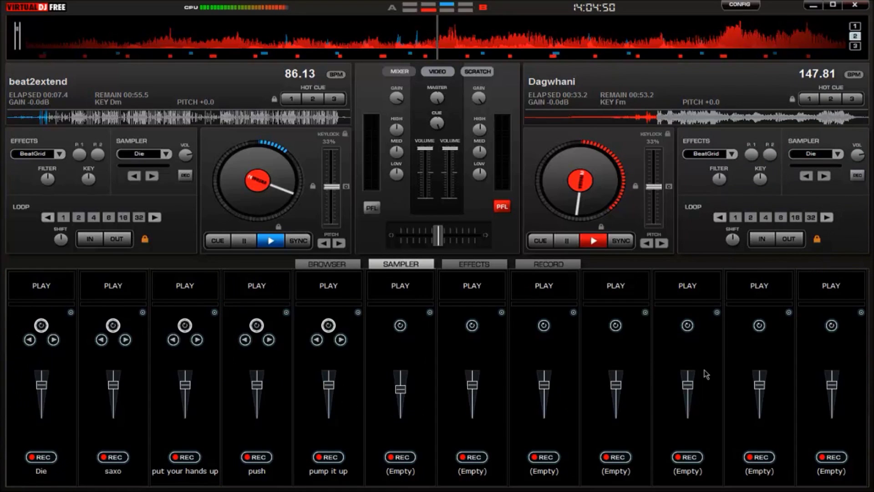
click(492, 264)
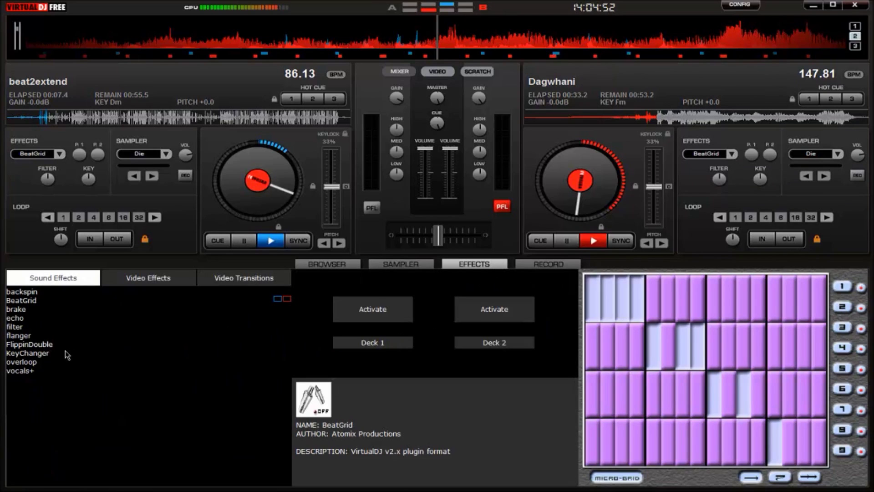
click(35, 310)
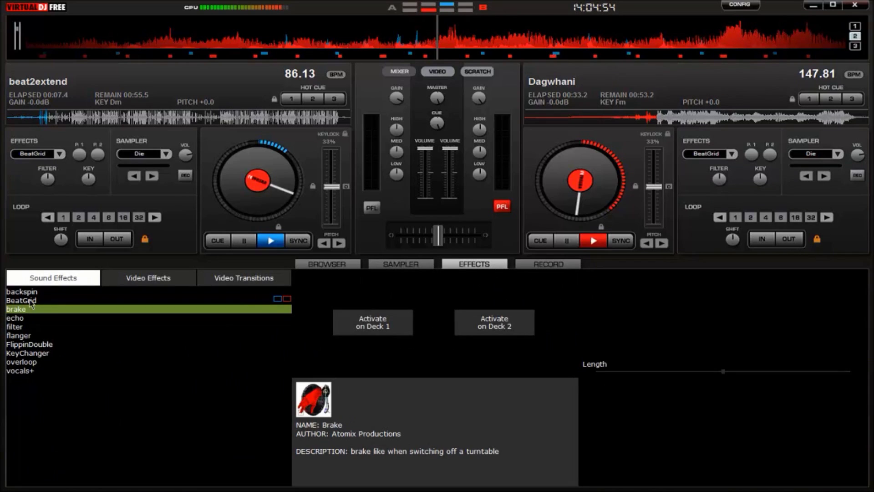
click(30, 300)
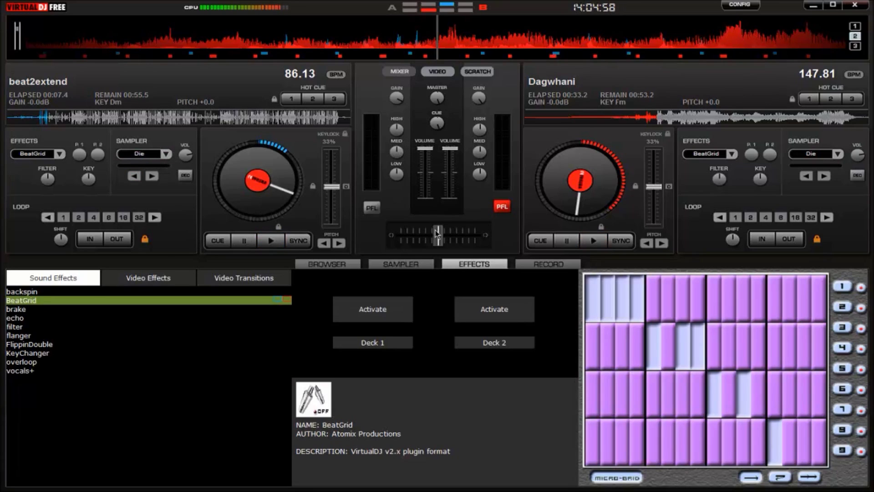
Swing the crossfader toward deck 1 and back, then jump Dagwhani to about 00:42 and back
drag(438, 232, 491, 249)
drag(410, 243, 439, 242)
mouse_move(441, 103)
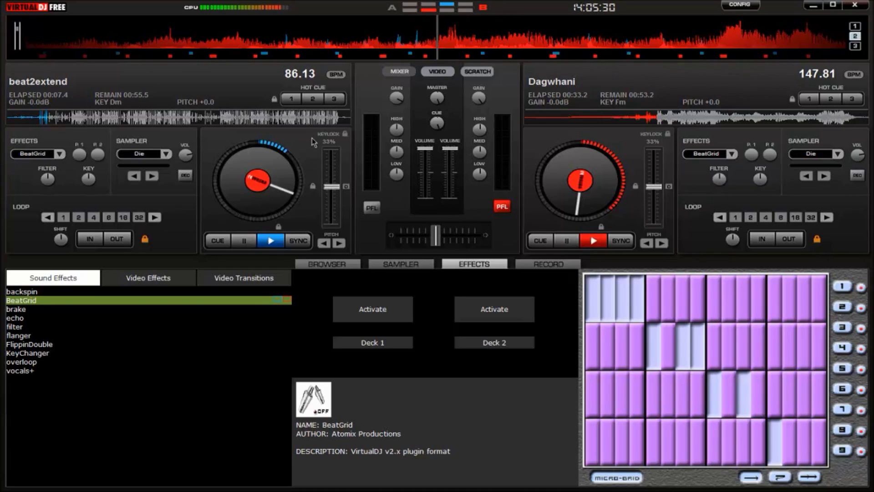
click(690, 125)
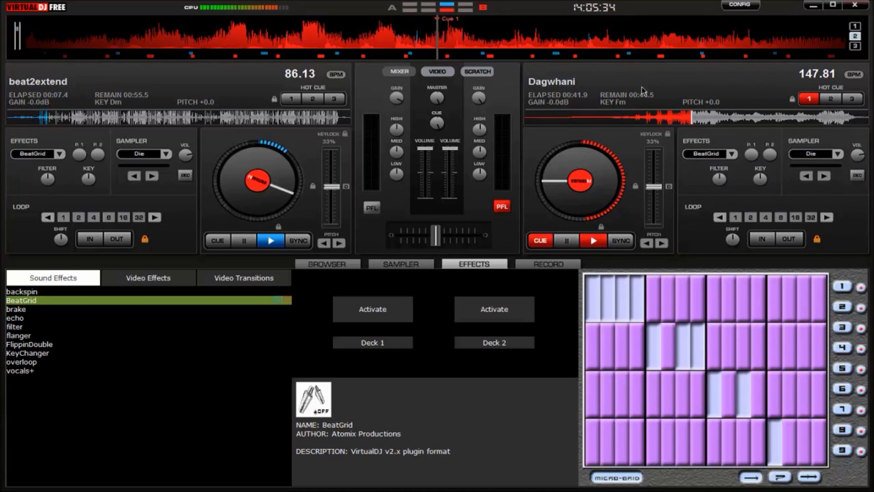
click(590, 120)
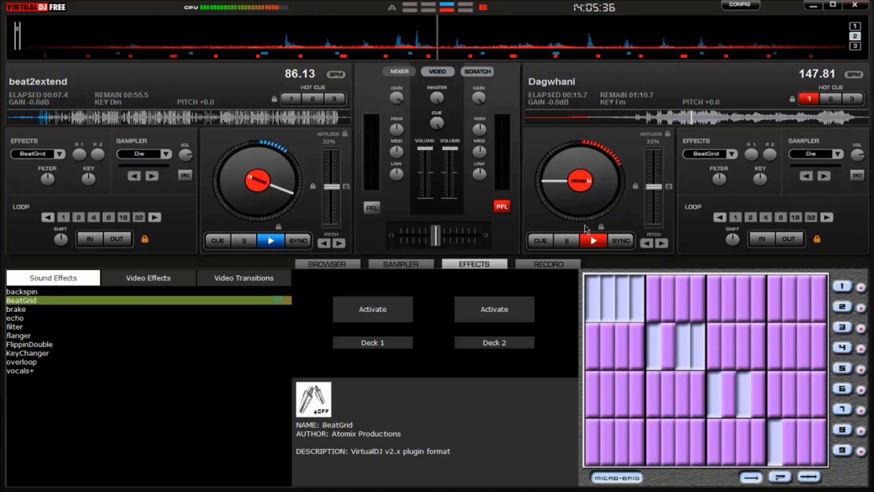
Return Dagwhani to hot cue 1, stop it at 00:43.6, and show the recording panel
click(808, 98)
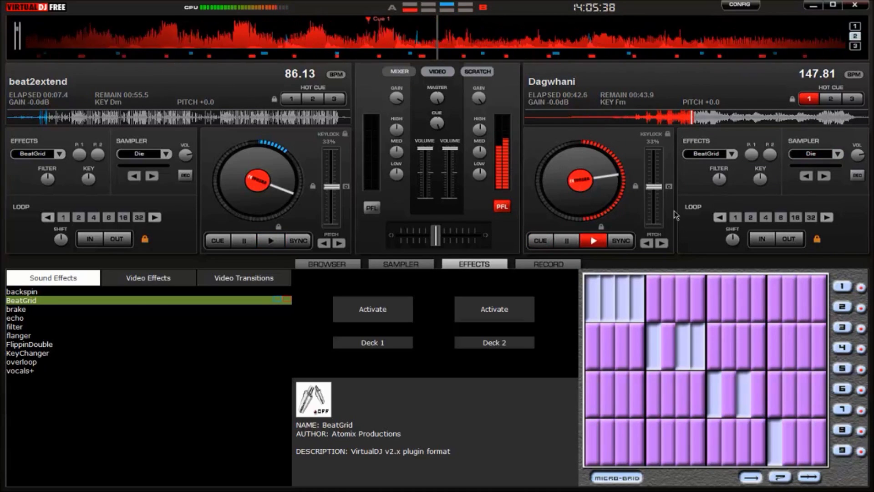
click(593, 240)
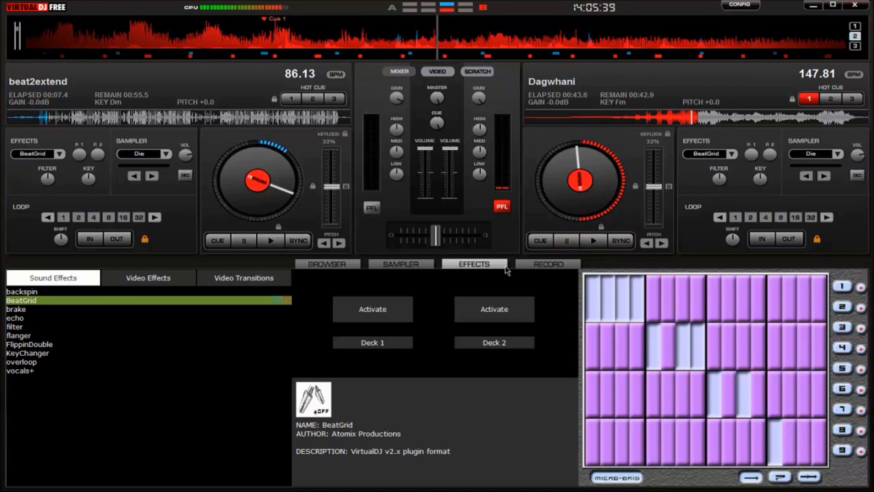
click(529, 265)
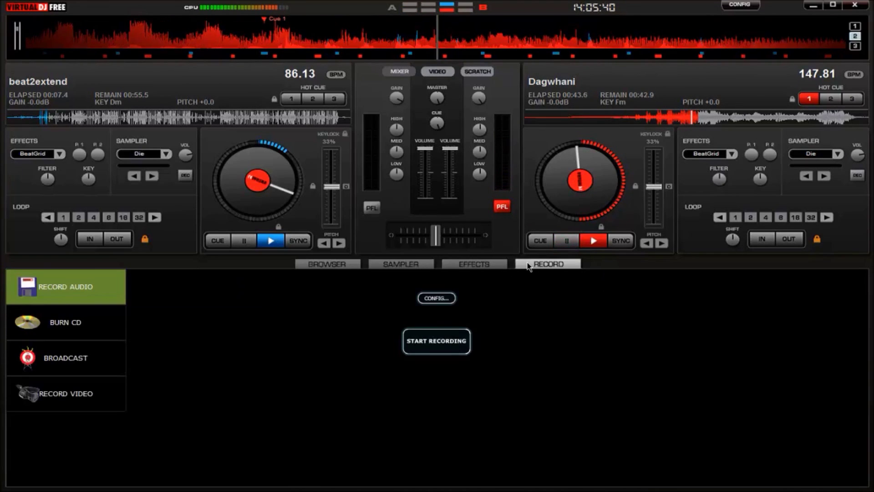
View the Record audio config (MP3 output to Your Face.mp3 at 192 Kbps), then close it
click(436, 298)
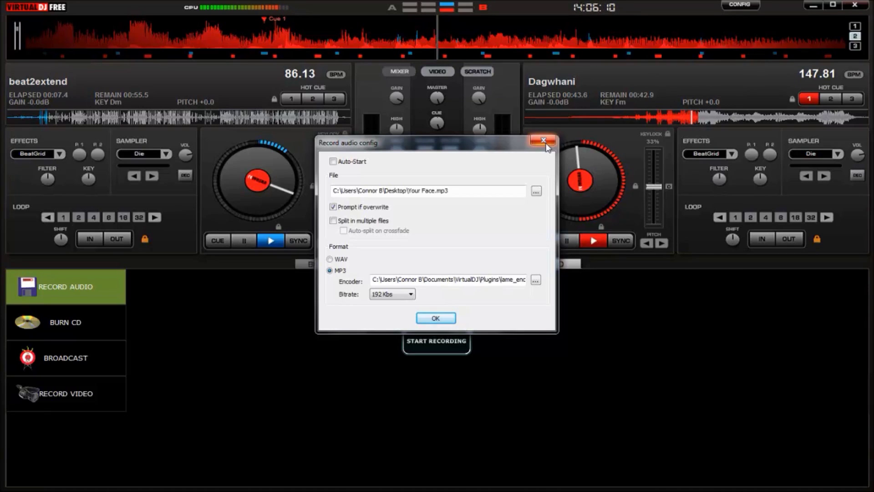
click(546, 143)
Go back to the file browser, expand Libraries, and resume Dagwhani playing
click(327, 265)
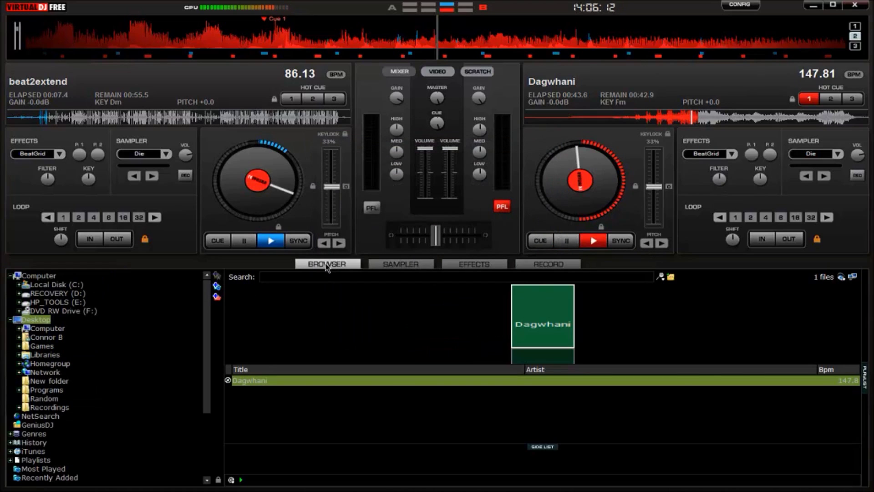
click(58, 356)
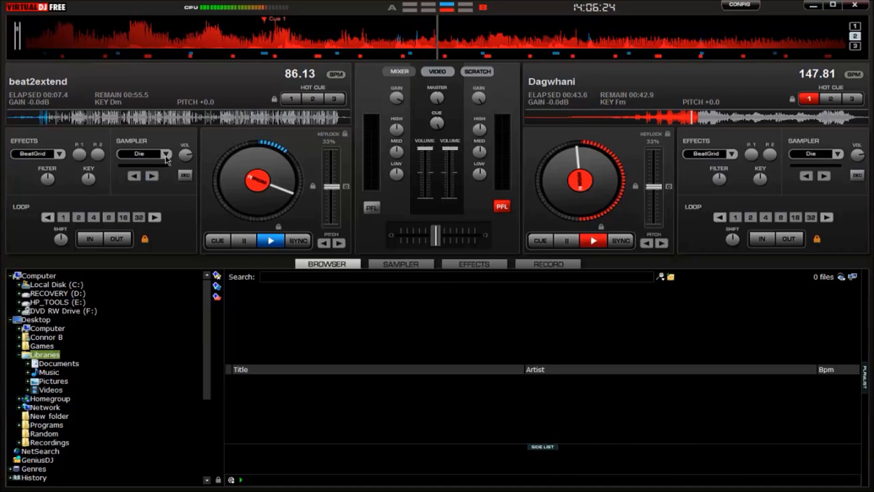
click(89, 238)
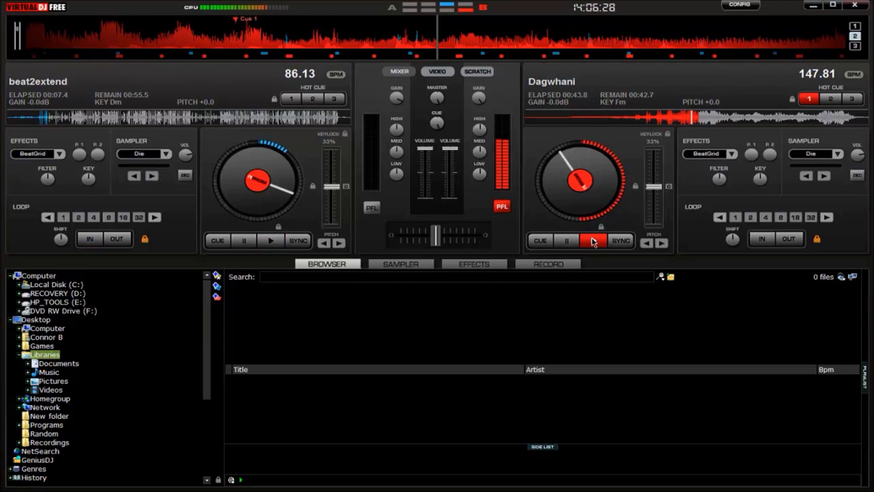
Set a 4-beat loop on Dagwhani with loop IN and OUT, then drag it back to about 00:46
click(762, 239)
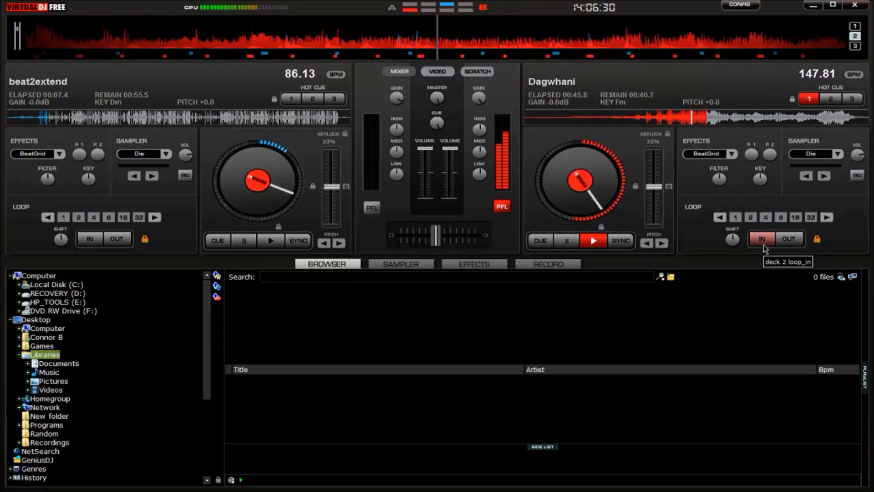
click(789, 239)
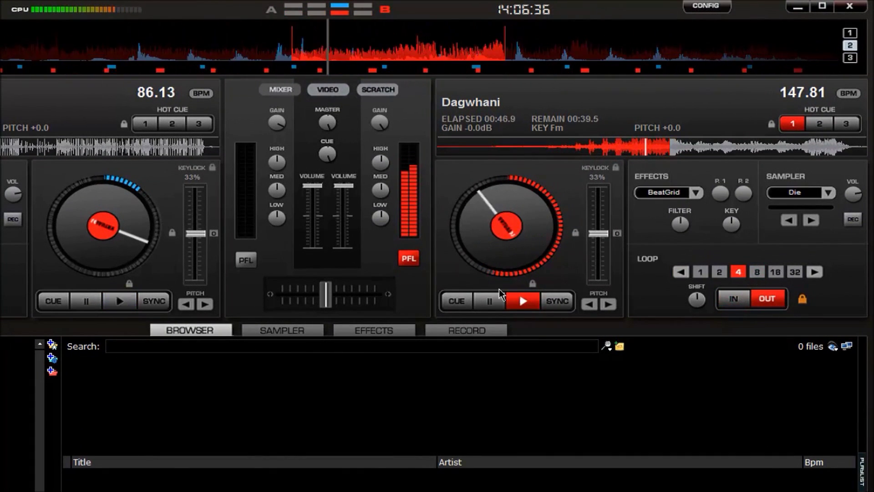
click(498, 304)
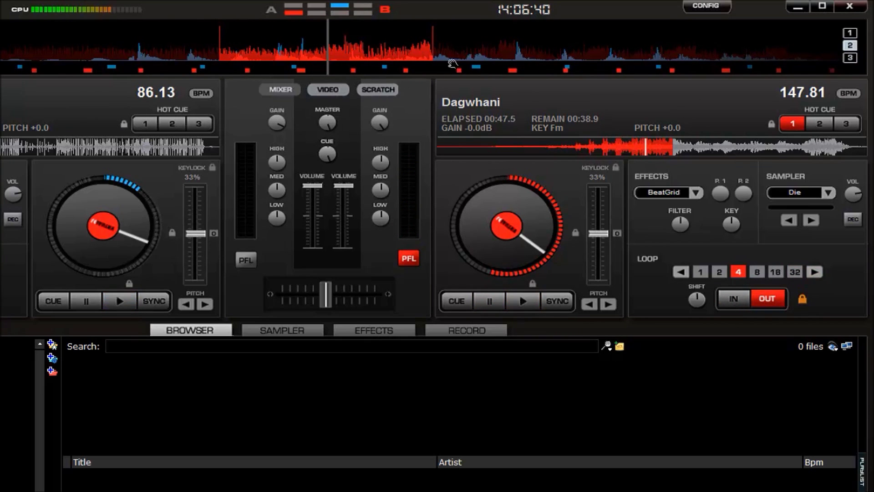
drag(418, 50, 525, 54)
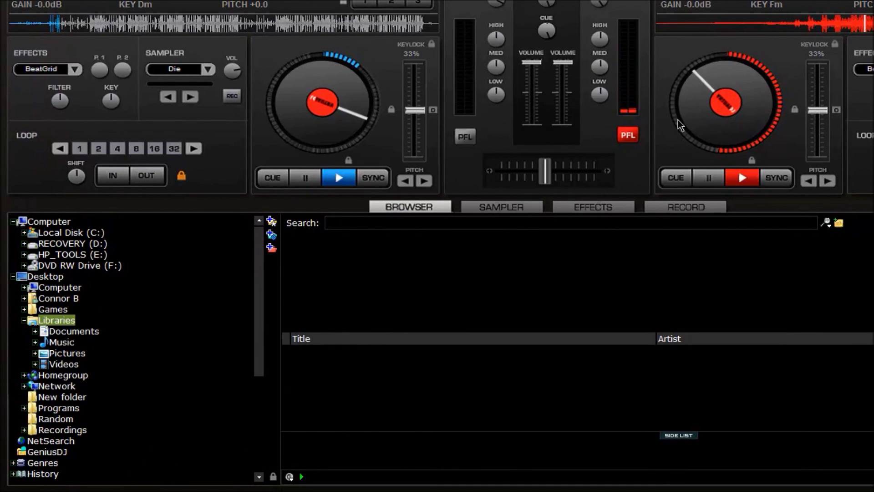
Glance at the recording panel, return to the browser, and set deck 1's effect to Flippin Double
click(651, 205)
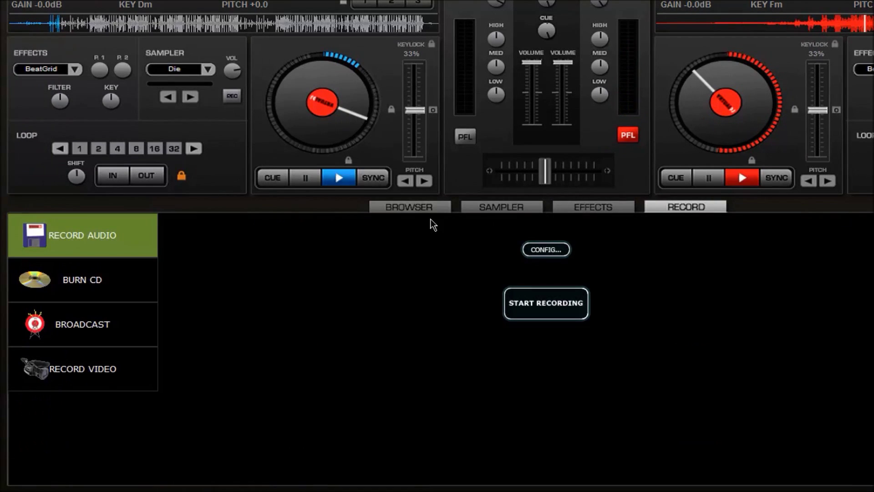
click(422, 209)
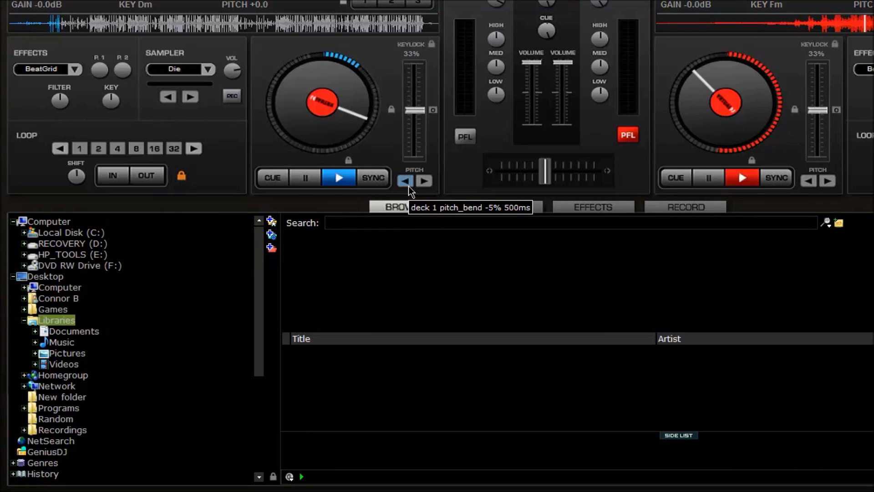
click(69, 73)
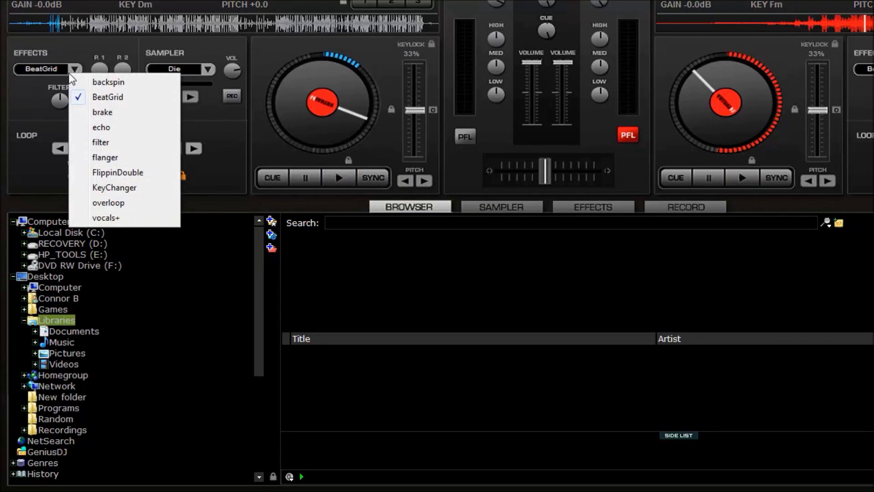
click(113, 171)
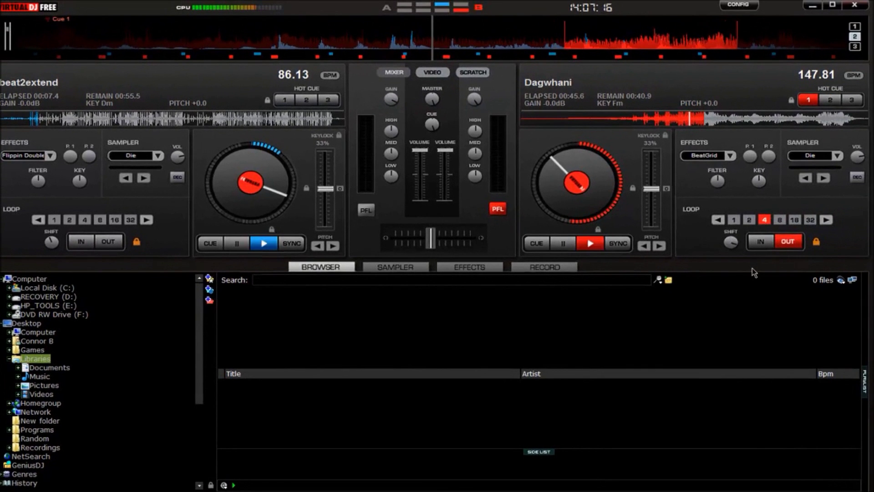
Briefly play and pause Dagwhani on deck 2, adjust its loop shift, and open Settings
click(593, 244)
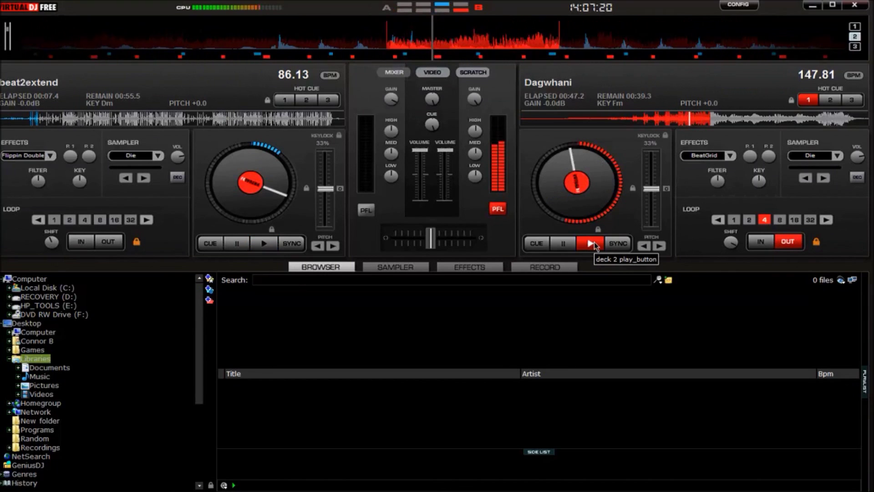
click(563, 244)
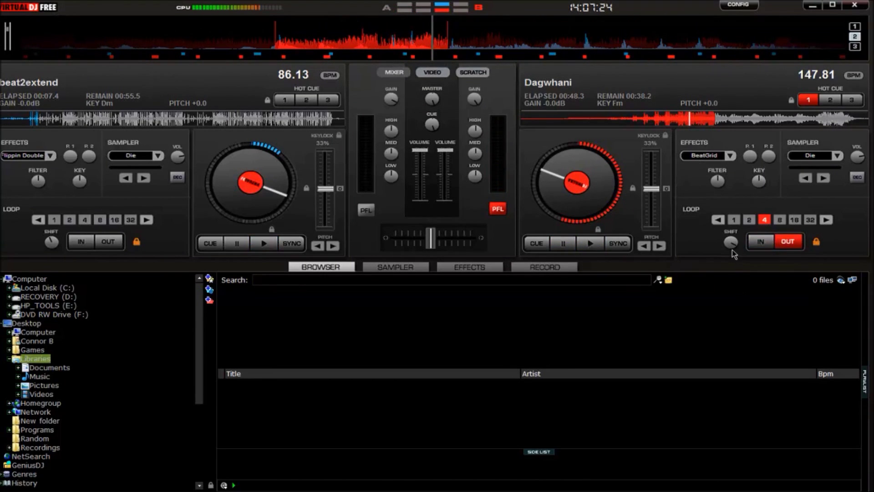
drag(734, 243, 736, 239)
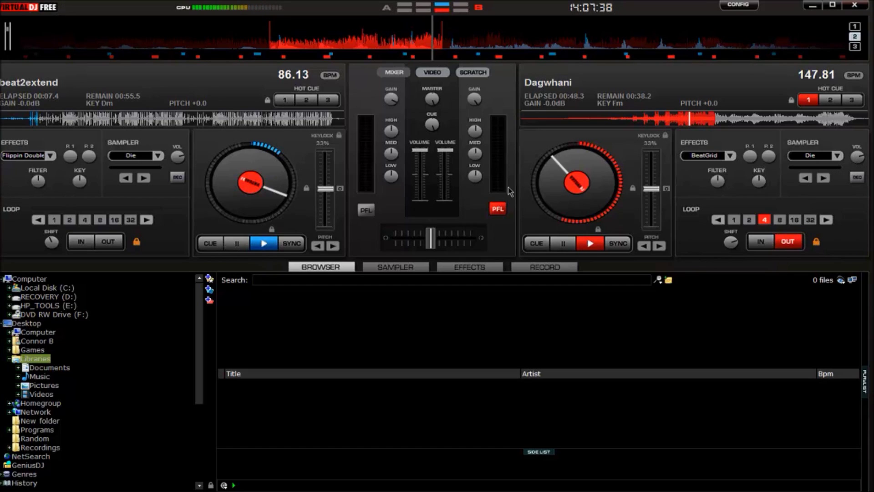
click(754, 6)
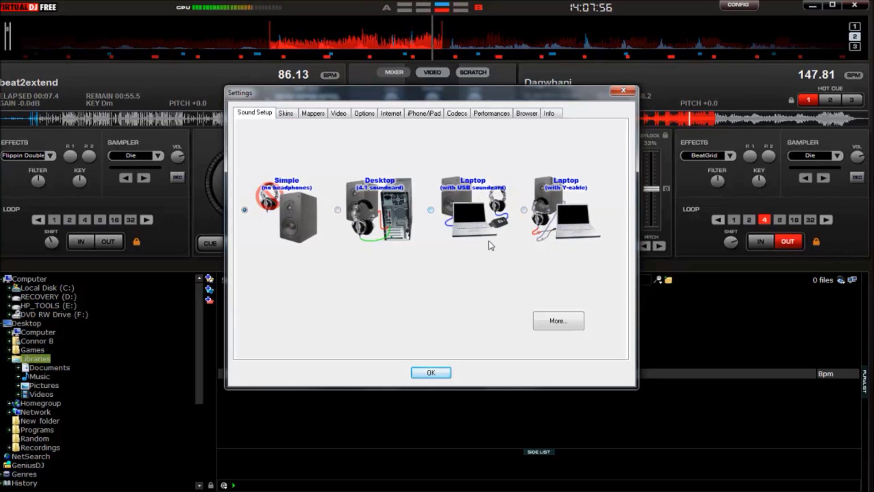
Try several deck skins and settle on the 2 Decks 1440x900 skin
click(294, 116)
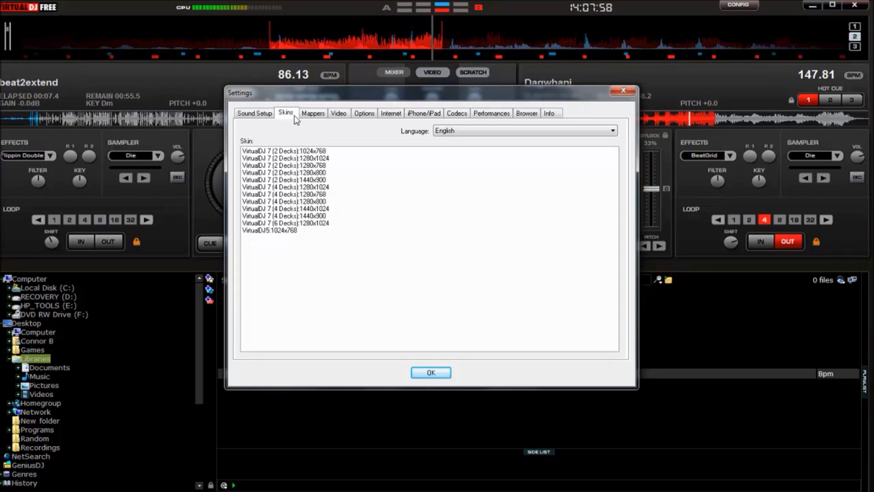
click(302, 193)
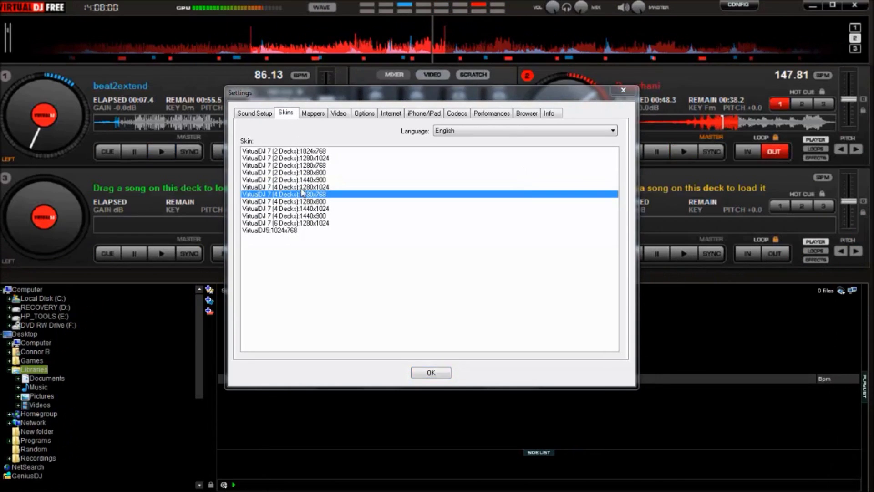
click(301, 186)
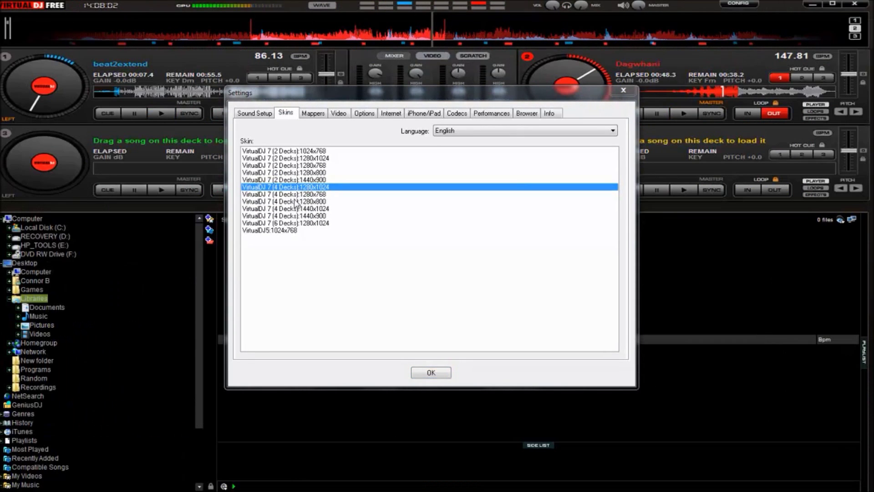
click(306, 159)
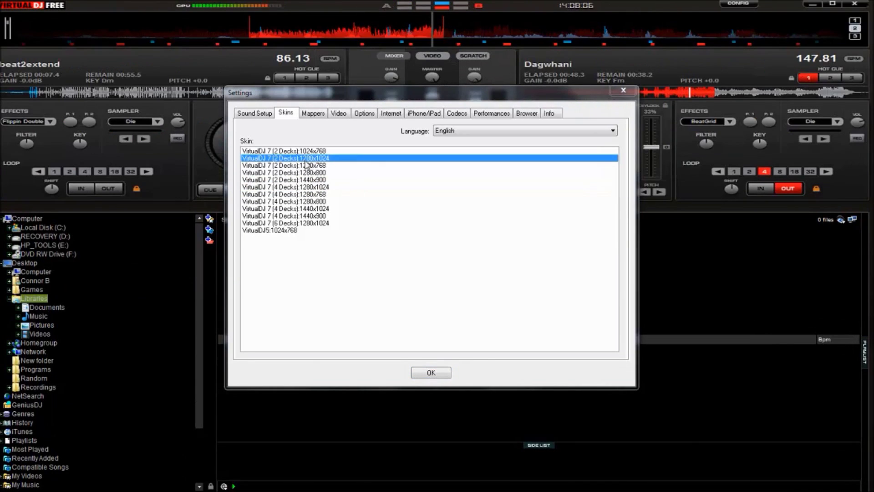
click(290, 216)
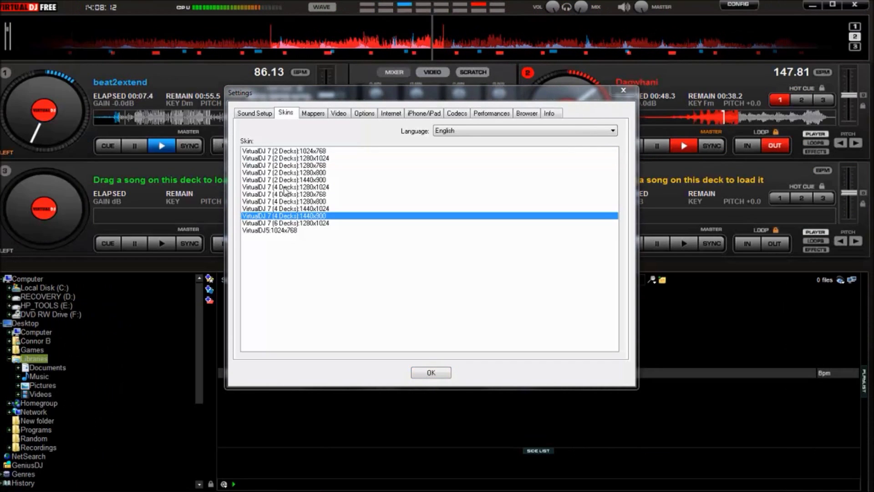
click(295, 179)
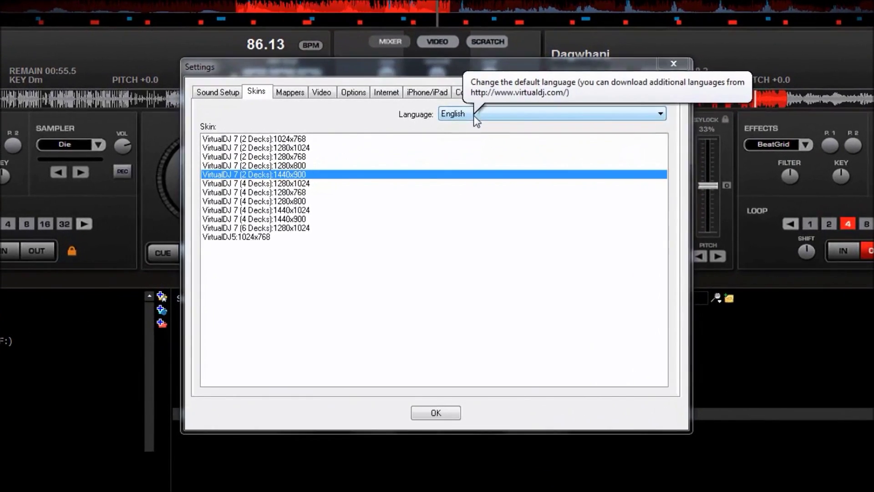
Keep English as the language, review the video, options, internet, remote and decoder tabs, then confirm
click(473, 116)
click(473, 115)
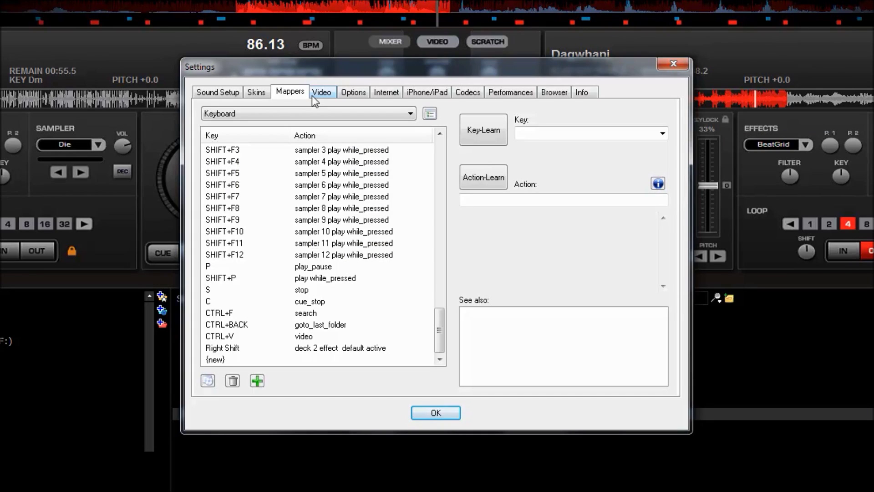
click(312, 96)
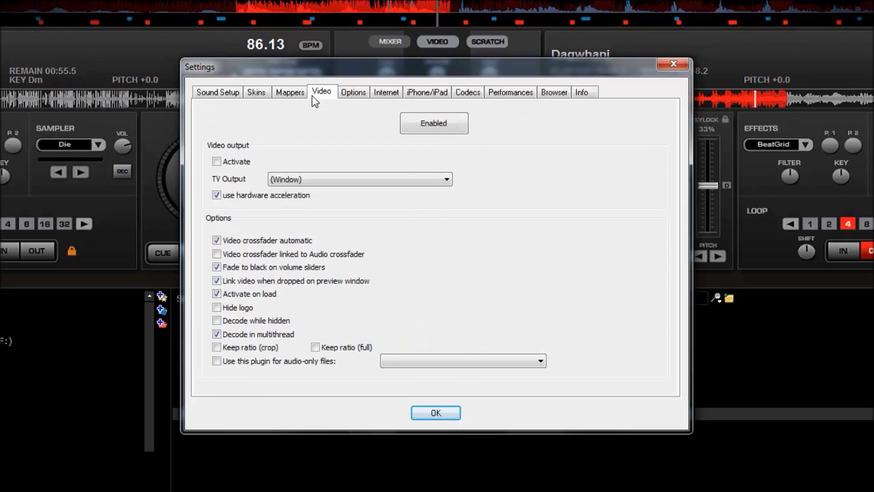
click(343, 95)
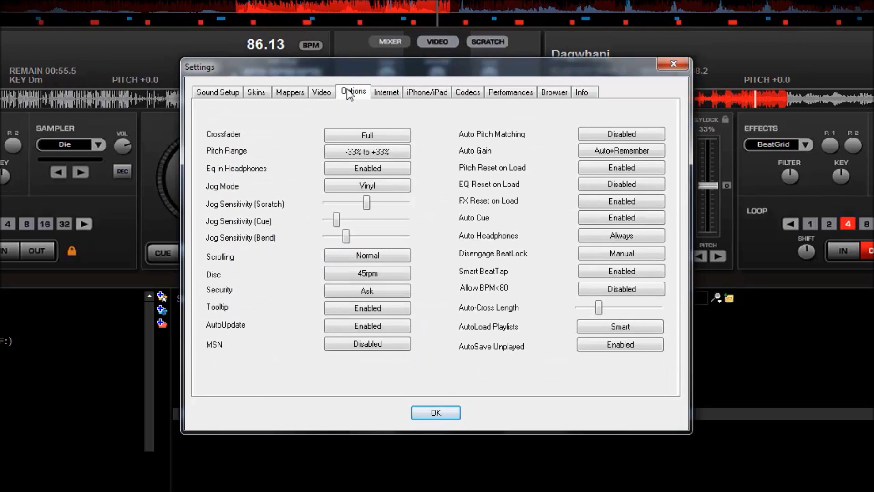
click(383, 92)
click(432, 93)
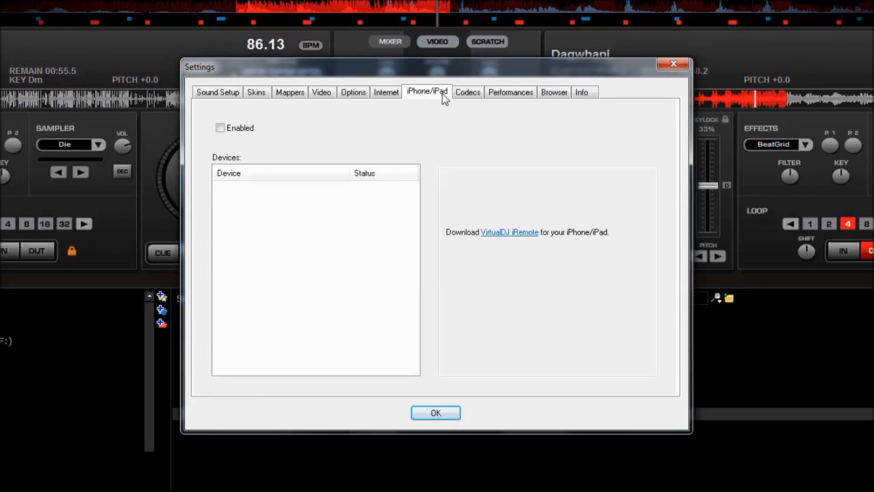
click(458, 94)
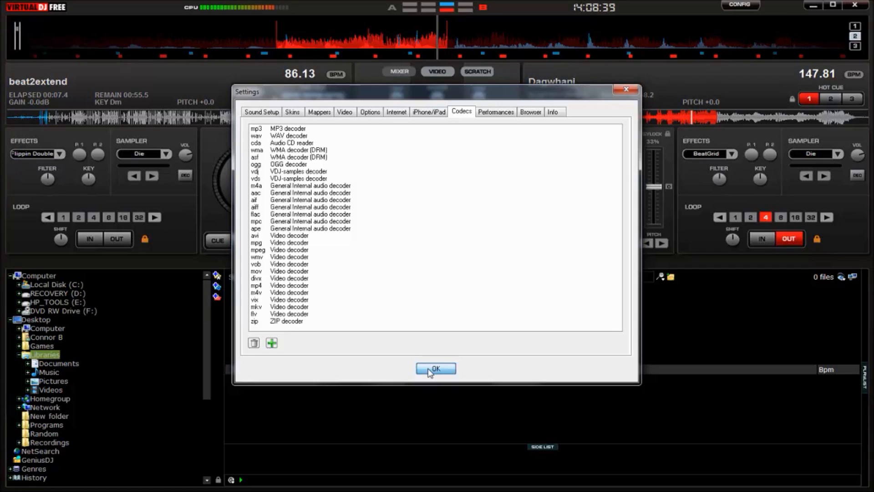
click(426, 391)
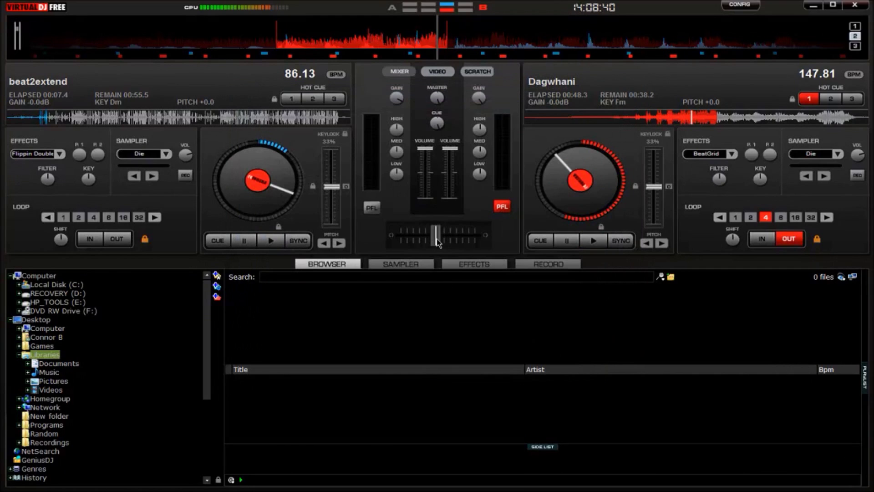
Slide the crossfader toward the right deck, then minimize VirtualDJ to check the screen recorder
mouse_move(436, 239)
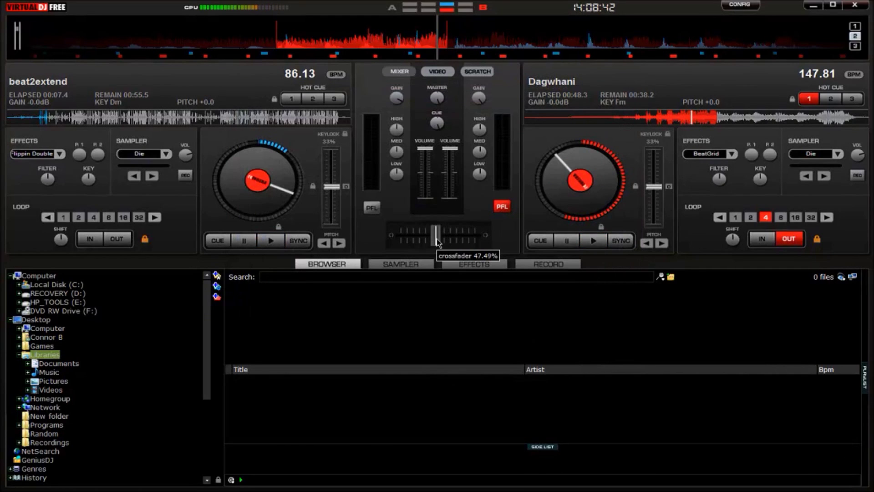
drag(436, 239, 470, 238)
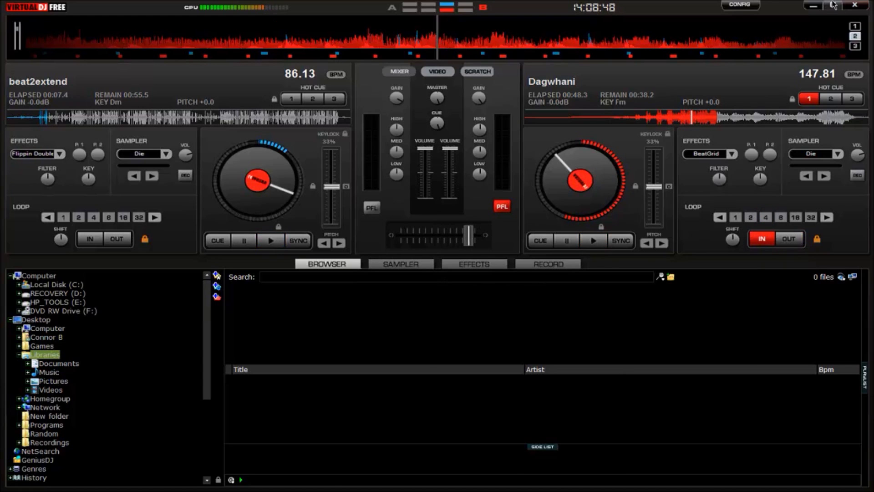
click(814, 5)
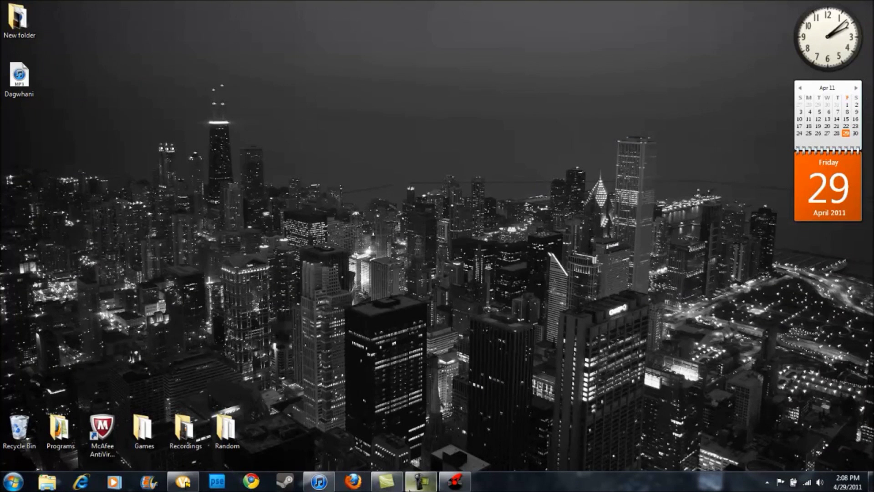
click(421, 481)
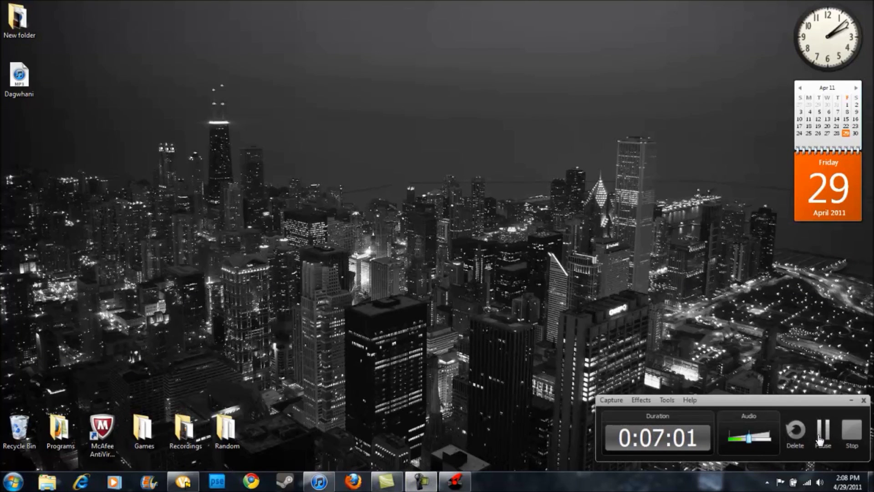
Restore VirtualDJ to full screen and send the left deck's track back to its cue point
click(459, 479)
click(410, 413)
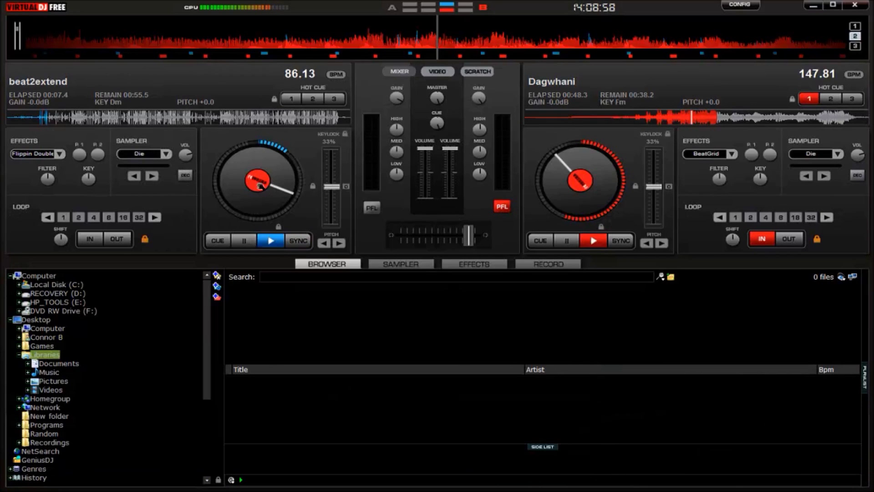
click(213, 244)
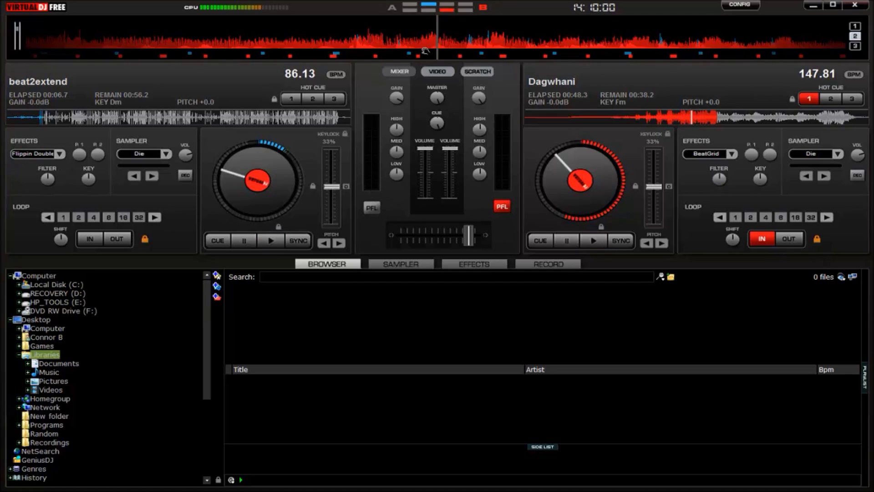
Nudge the Dagwhani track on the right deck slightly back and switch the clock to 12-hour time
mouse_move(351, 43)
mouse_down()
mouse_move(365, 43)
mouse_move(346, 43)
mouse_up()
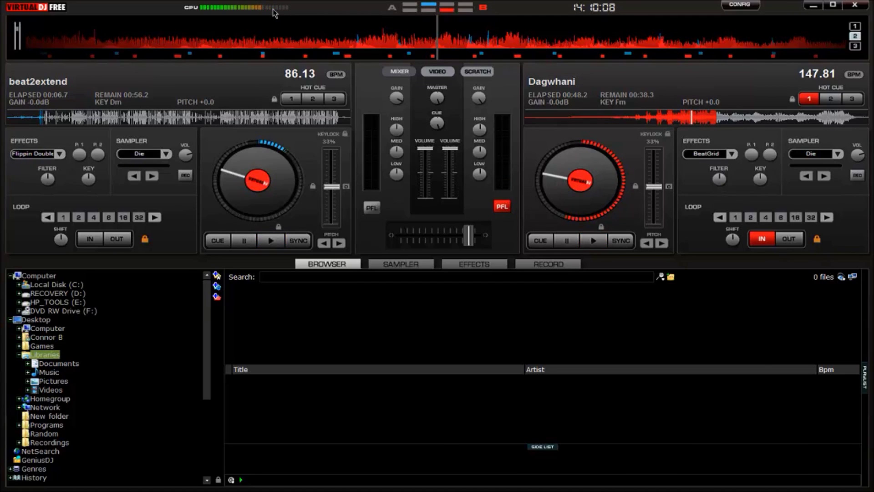
click(609, 11)
Toggle the clock's 12/24-hour format, then cycle the overview waveform between decks 1, 2 and 1
click(592, 13)
click(592, 12)
click(592, 12)
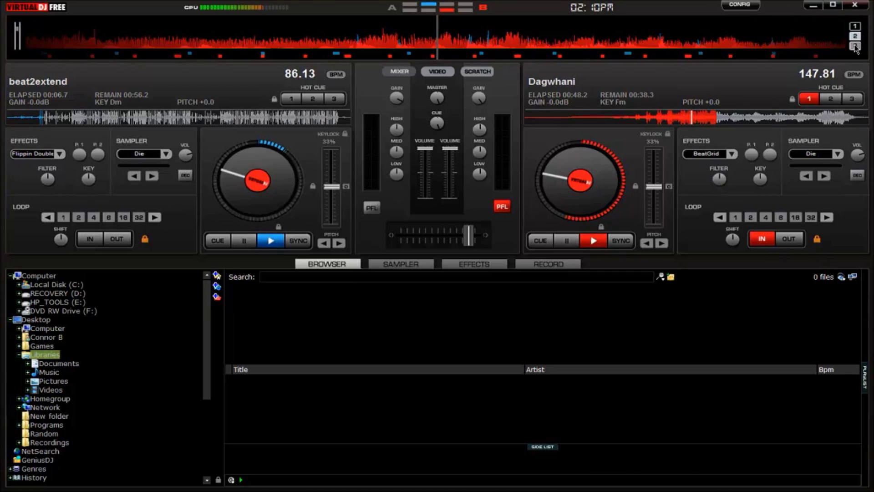
click(857, 28)
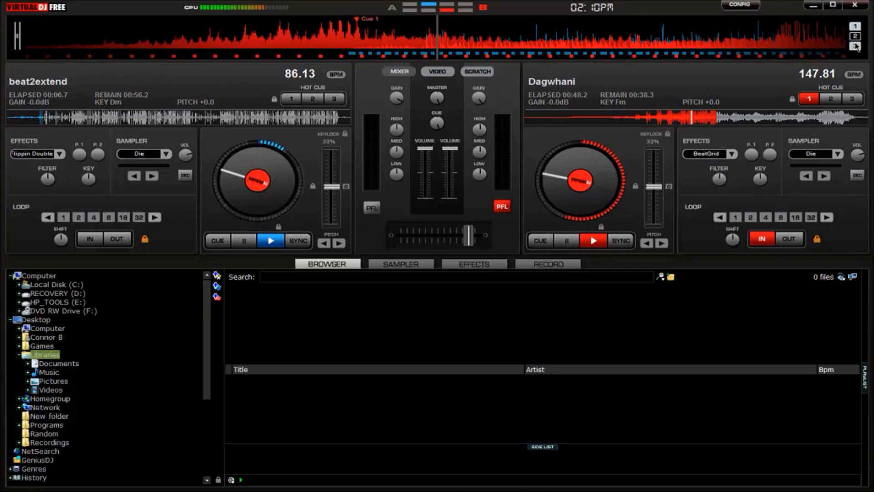
click(856, 36)
click(855, 26)
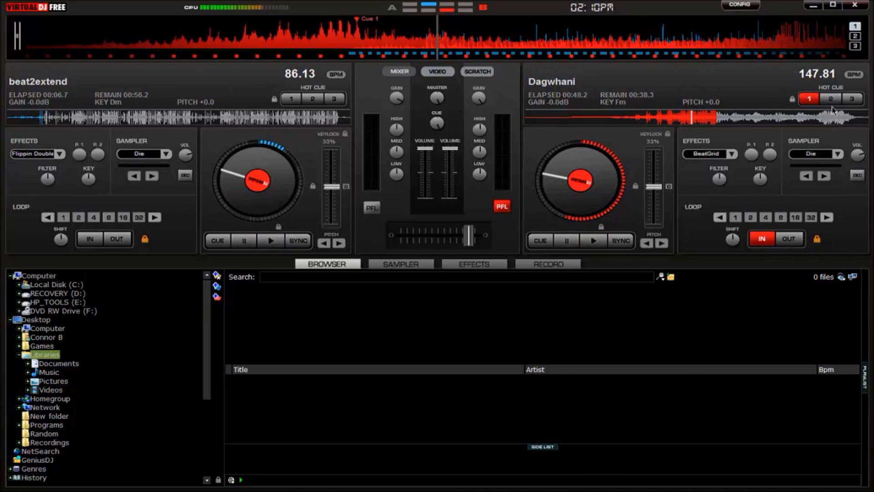
Show the right deck's speed as RPM, set its loop end point, and close VirtualDJ
click(848, 76)
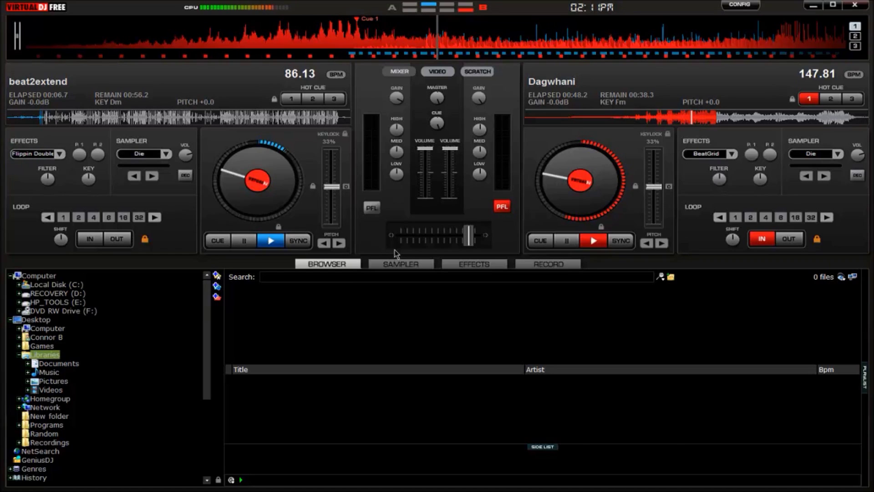
click(788, 239)
click(855, 5)
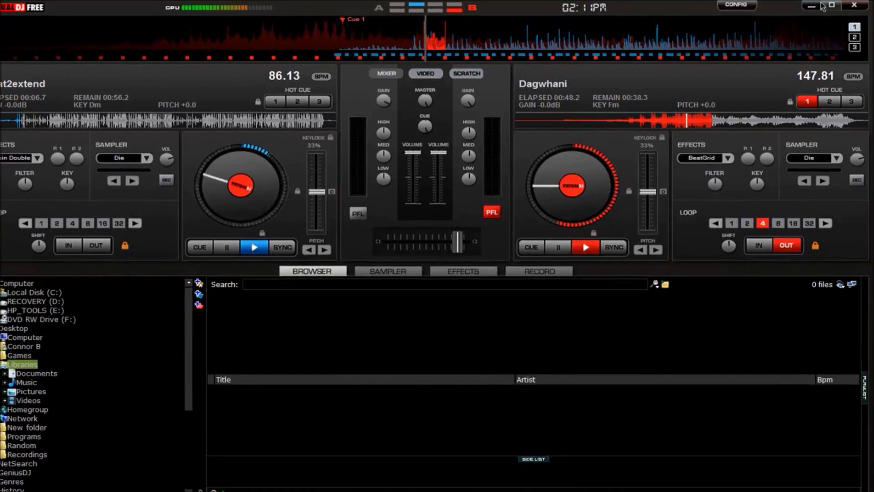